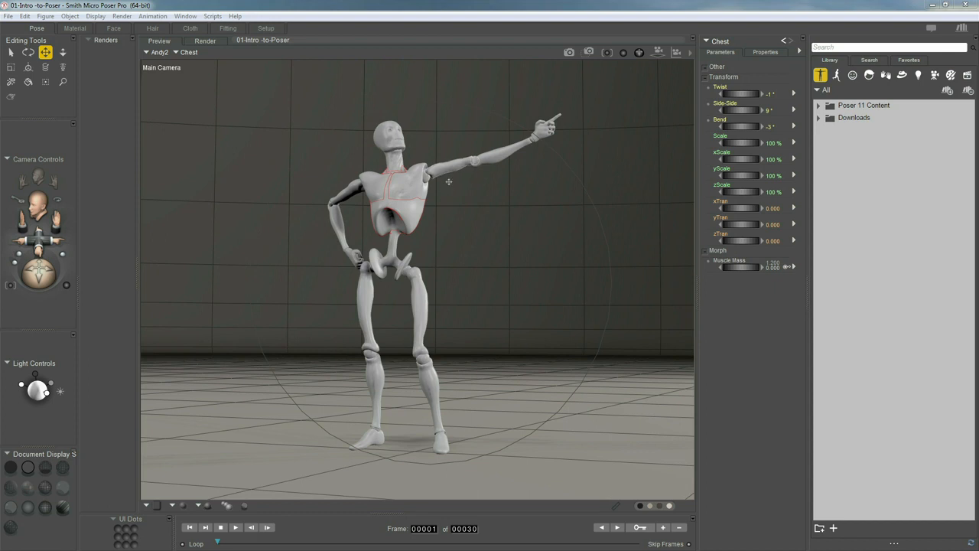
- Restore the Andy2 figure to its default pose and the main camera to its default view
click(445, 169)
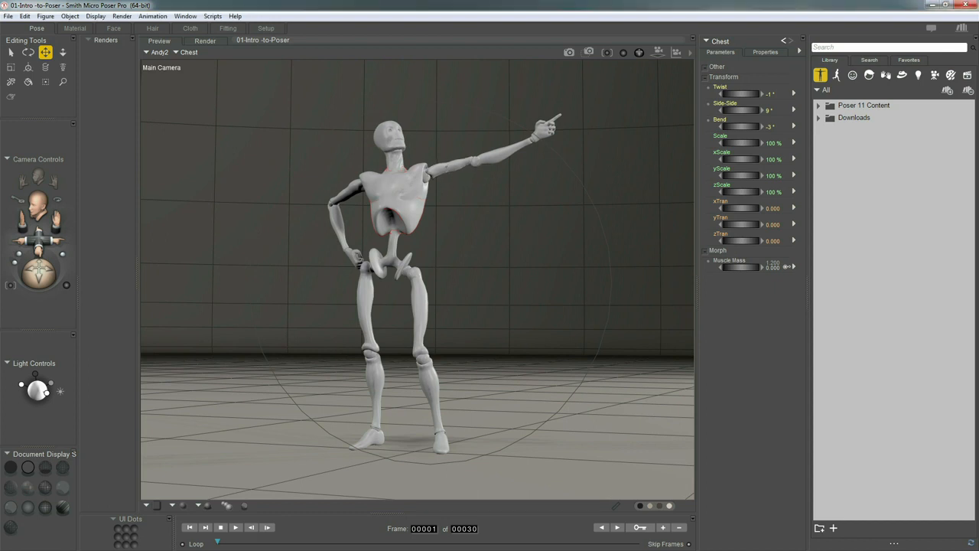
key(ctrl+z)
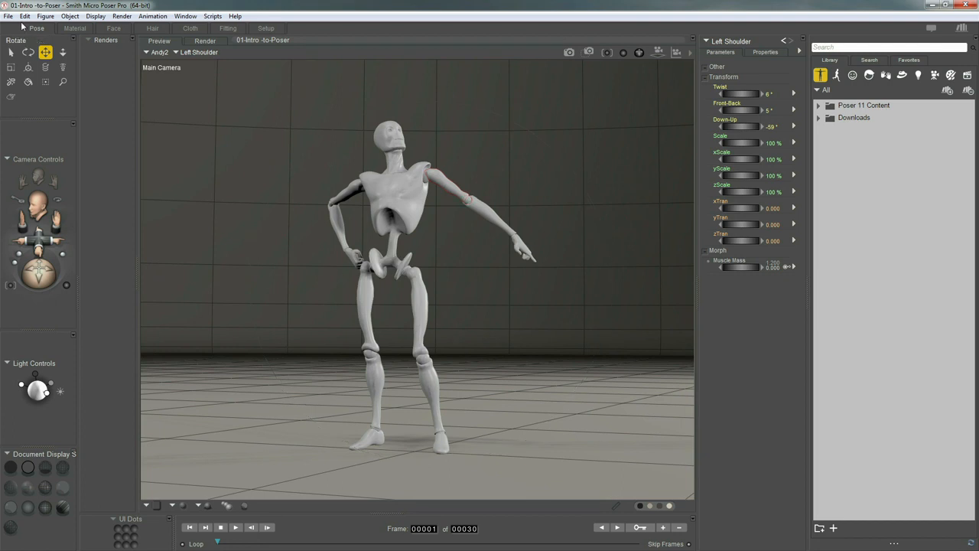
click(24, 16)
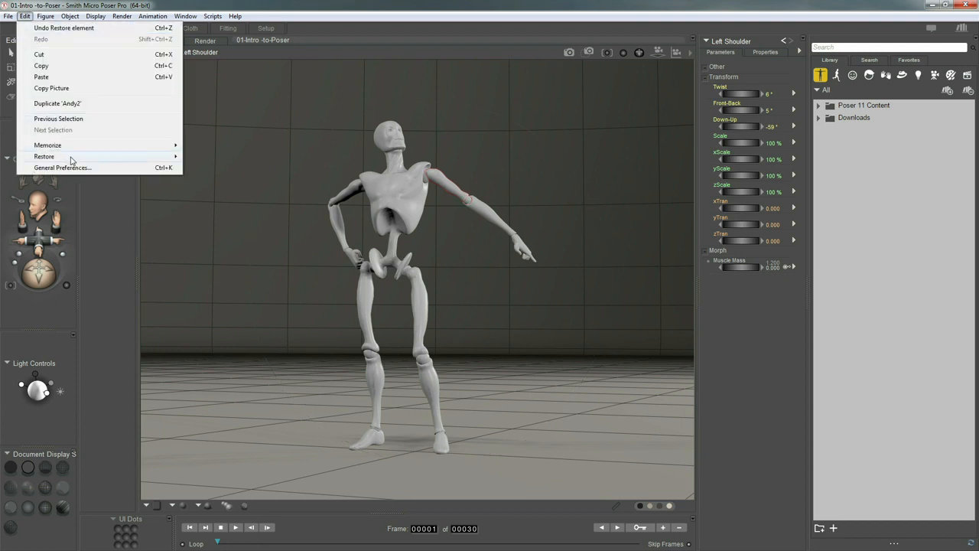
mouse_move(119, 158)
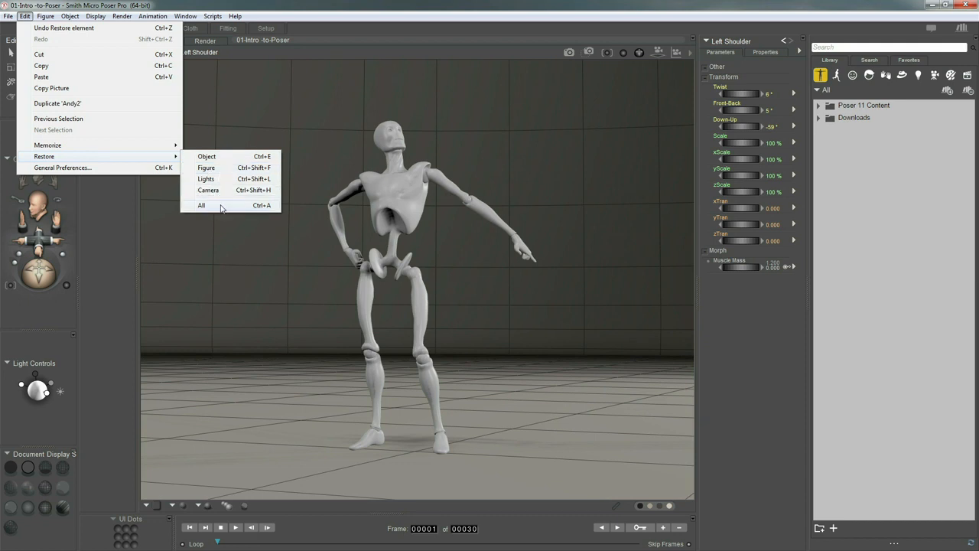
click(353, 50)
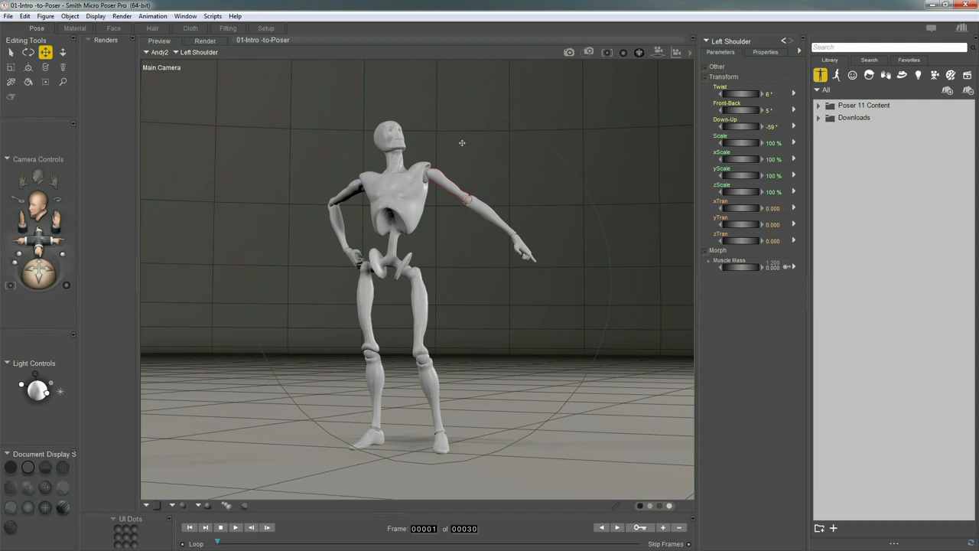
key(ctrl+shift+f)
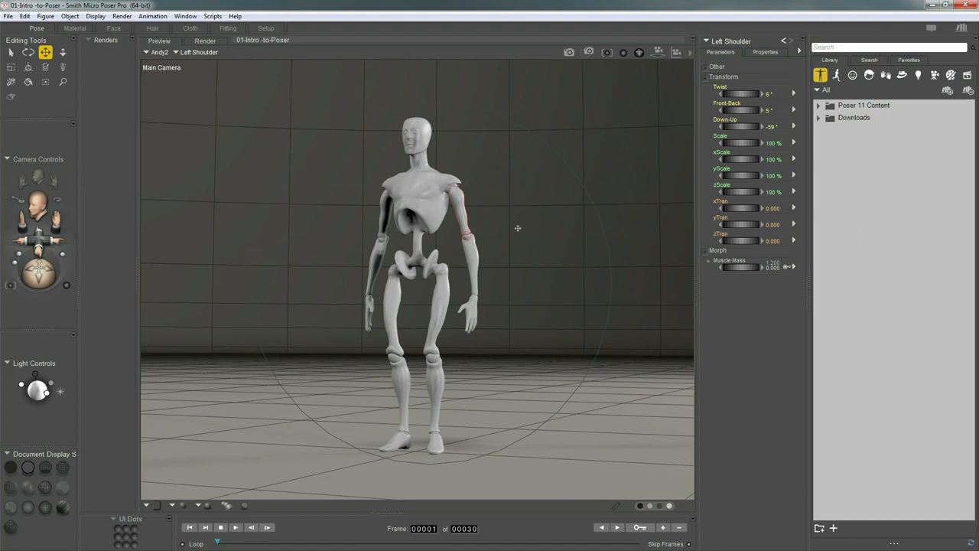
key(ctrl+shift+c)
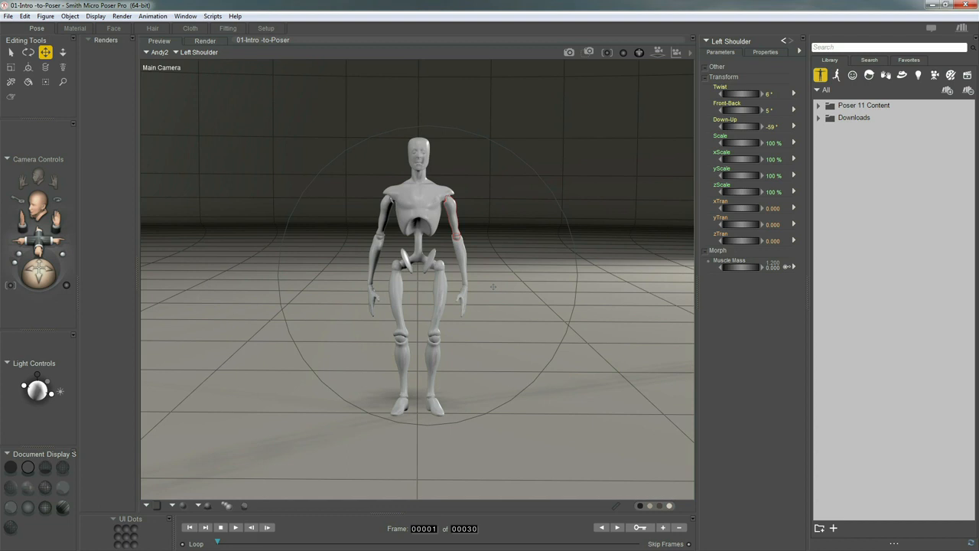
- Hide the Ground Plane guide so the figure stands against the plain background
alt+drag(493, 286, 494, 287)
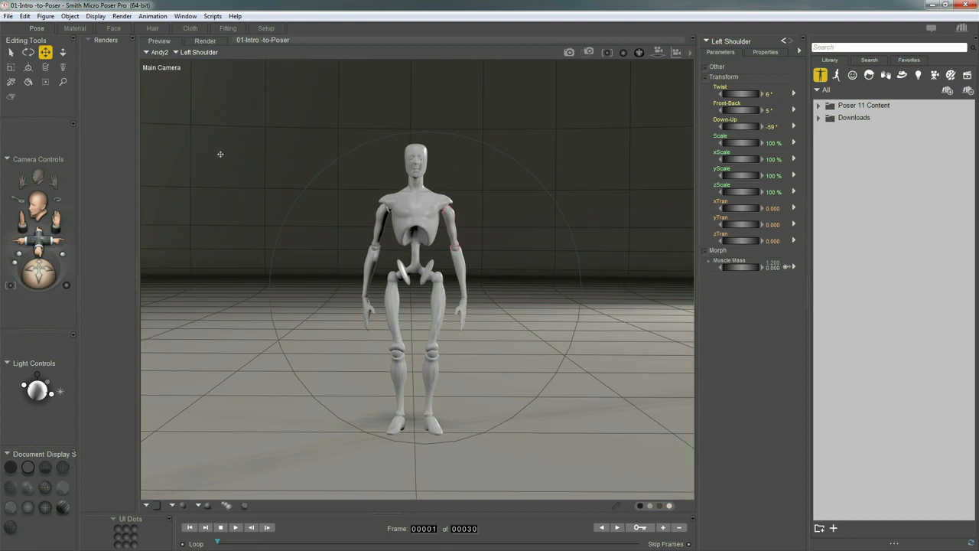
click(96, 17)
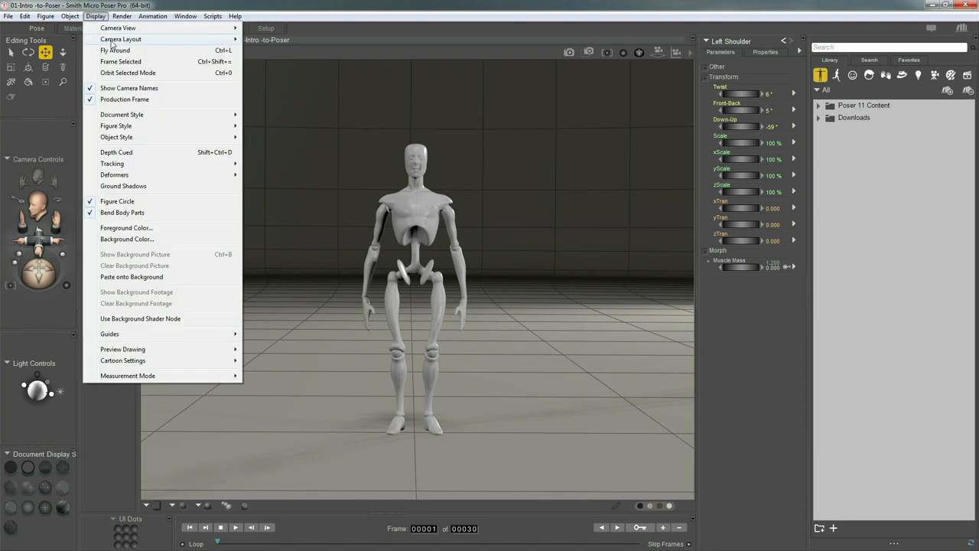
mouse_move(197, 335)
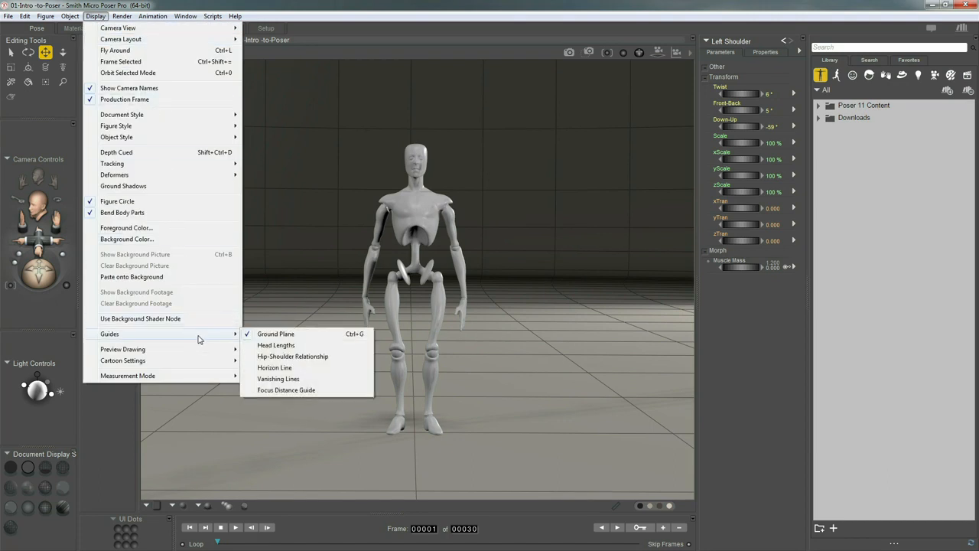
click(274, 334)
drag(583, 322, 583, 322)
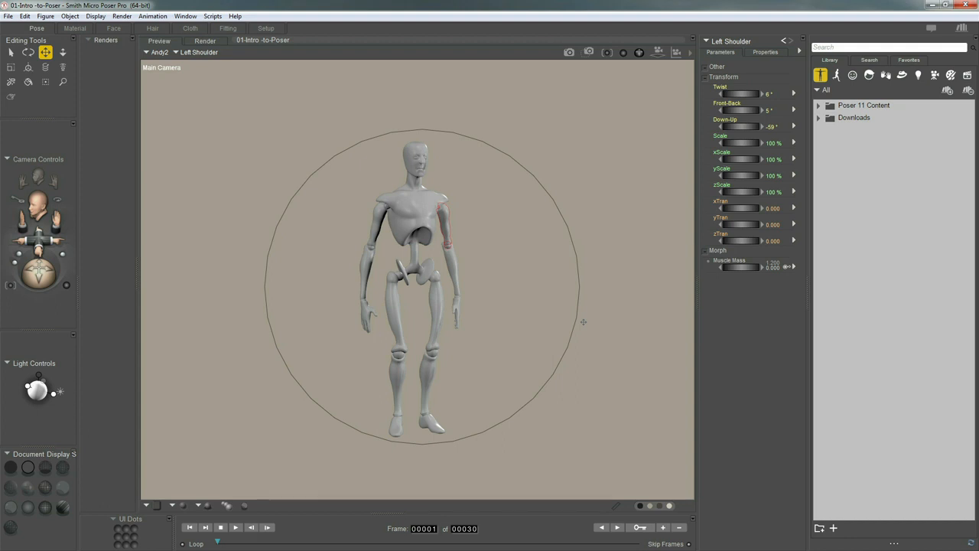
drag(583, 322, 584, 325)
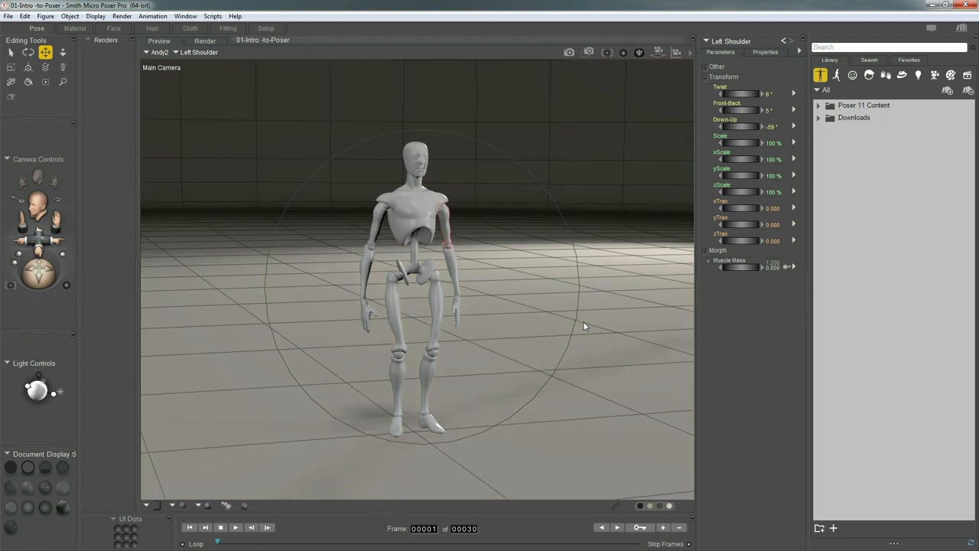
key(ctrl+g)
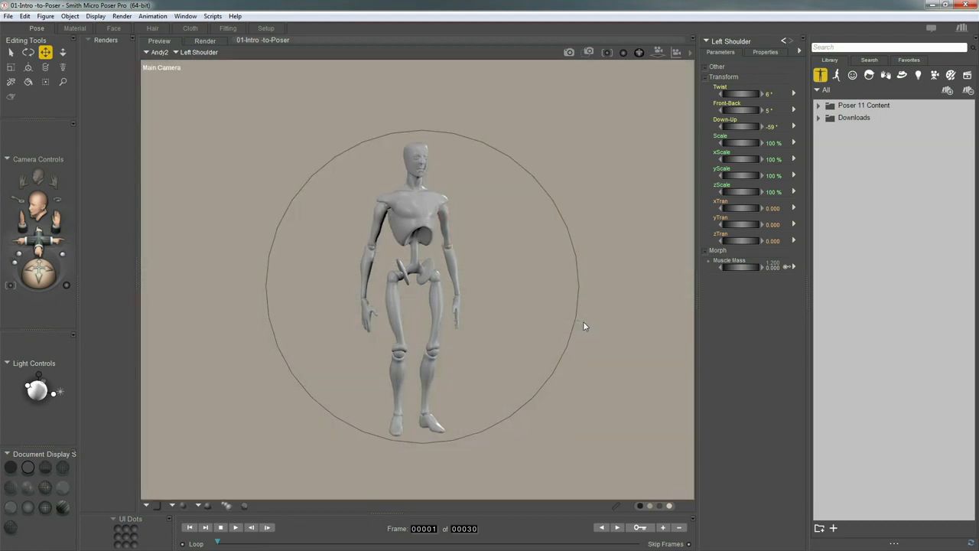
- Import desert.jpg from the Desktop as the scene's background picture
scroll(584, 326, down, 4)
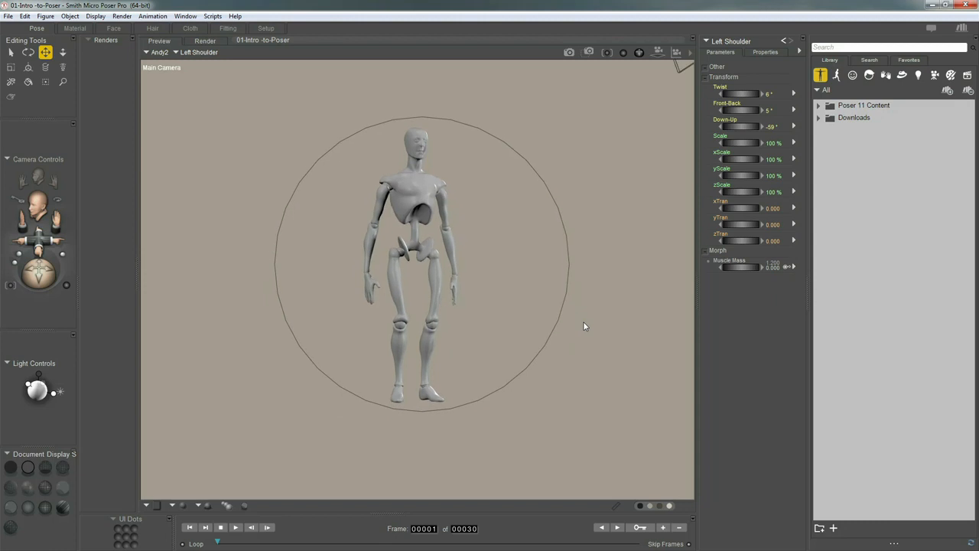
scroll(583, 326, up, 3)
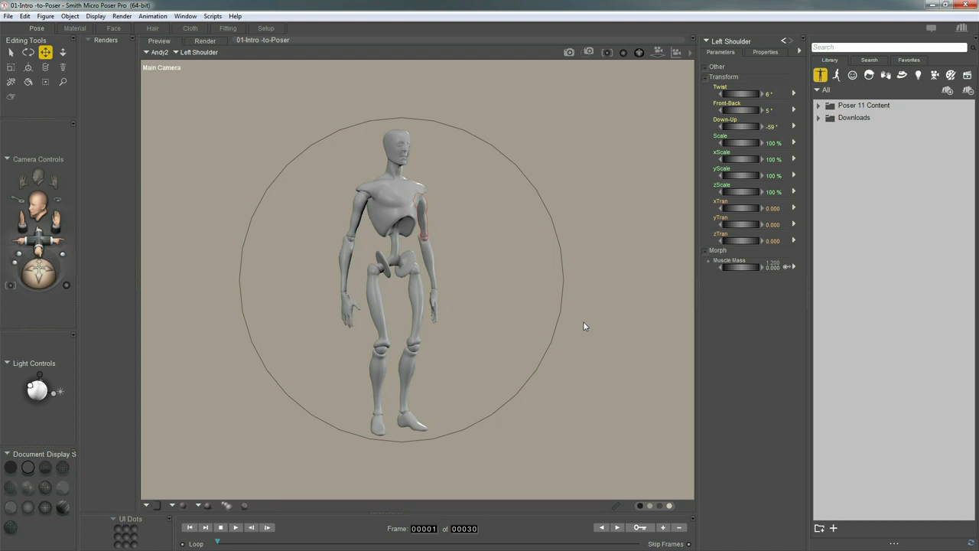
scroll(585, 327, up, 2)
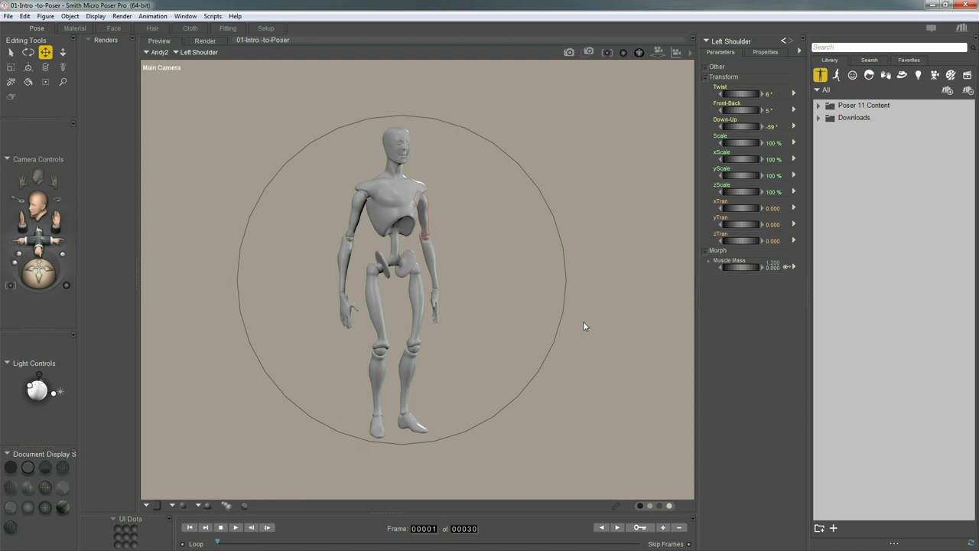
click(8, 16)
mouse_move(84, 114)
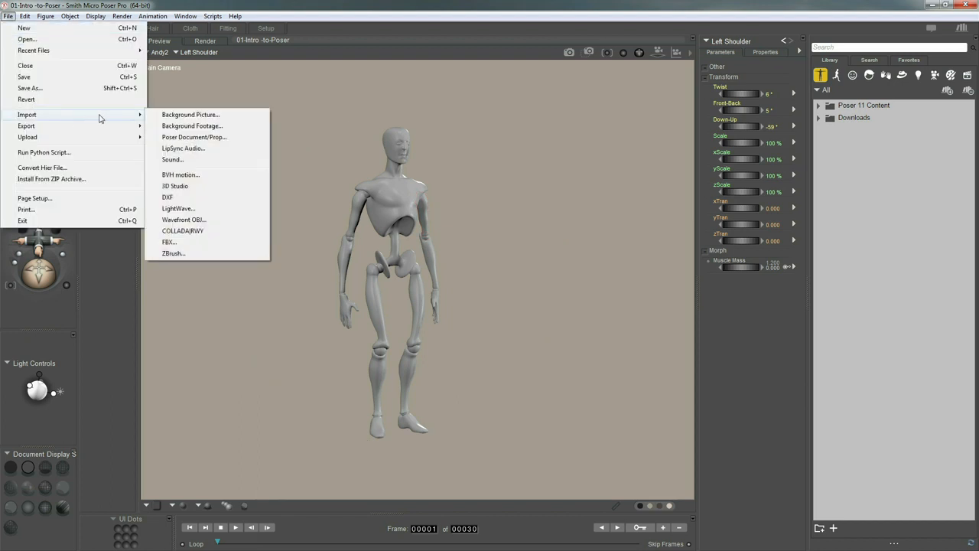
click(202, 119)
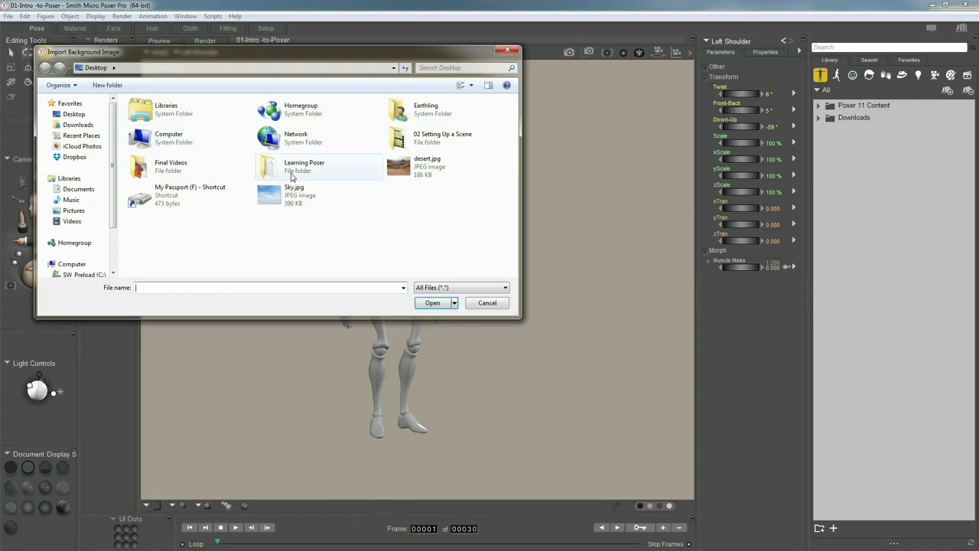
double_click(417, 167)
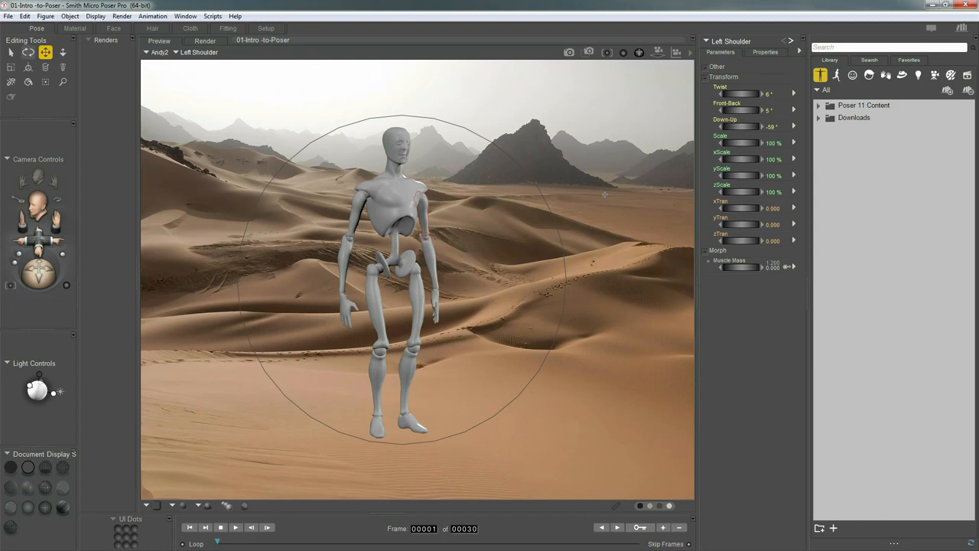
- Adjust the main camera so the full figure stands on the foreground sand, slightly left of the scene's centre
drag(604, 195, 604, 194)
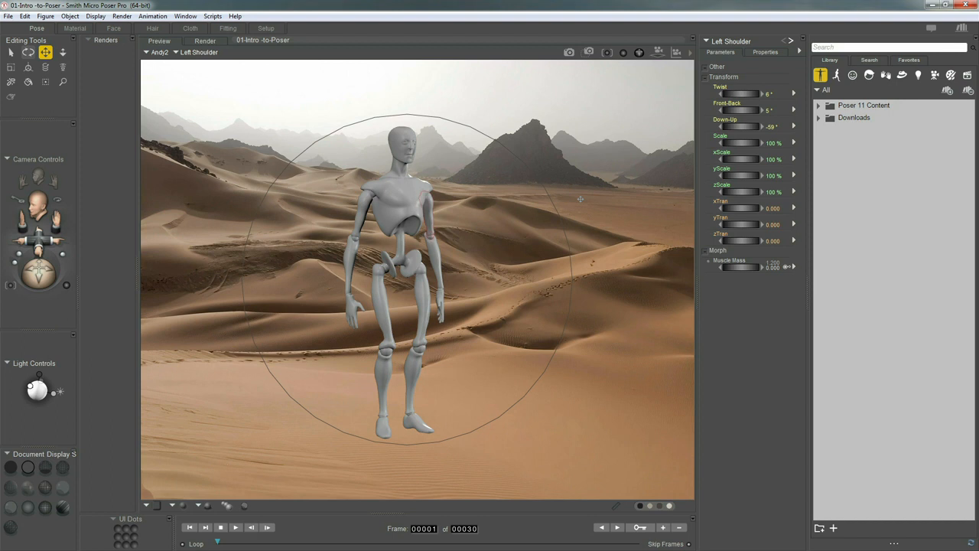
key(ctrl+z)
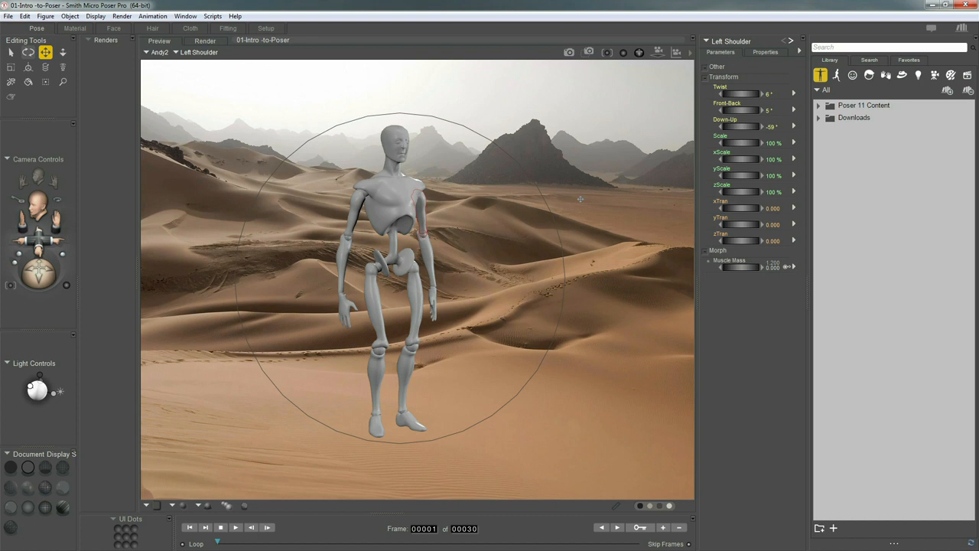
scroll(580, 198, up, 4)
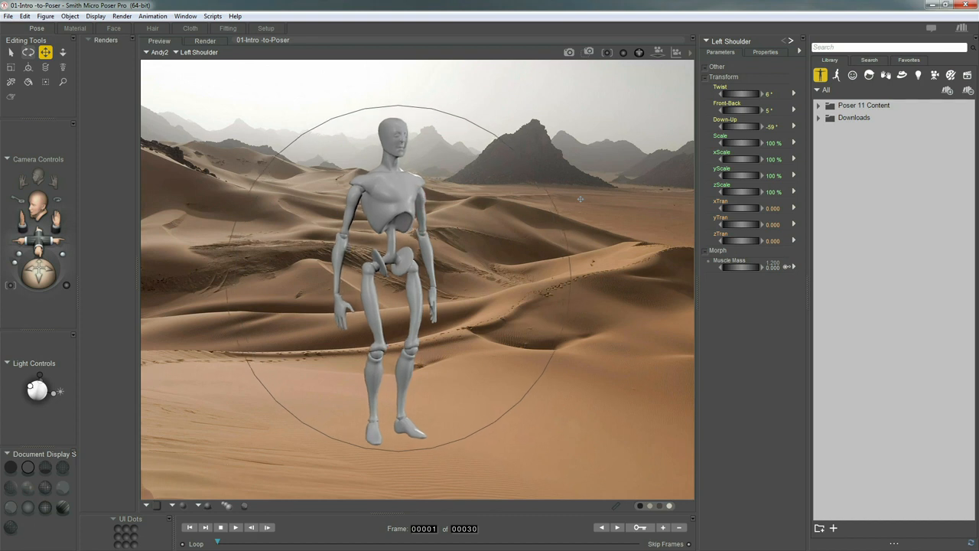
scroll(579, 199, down, 2)
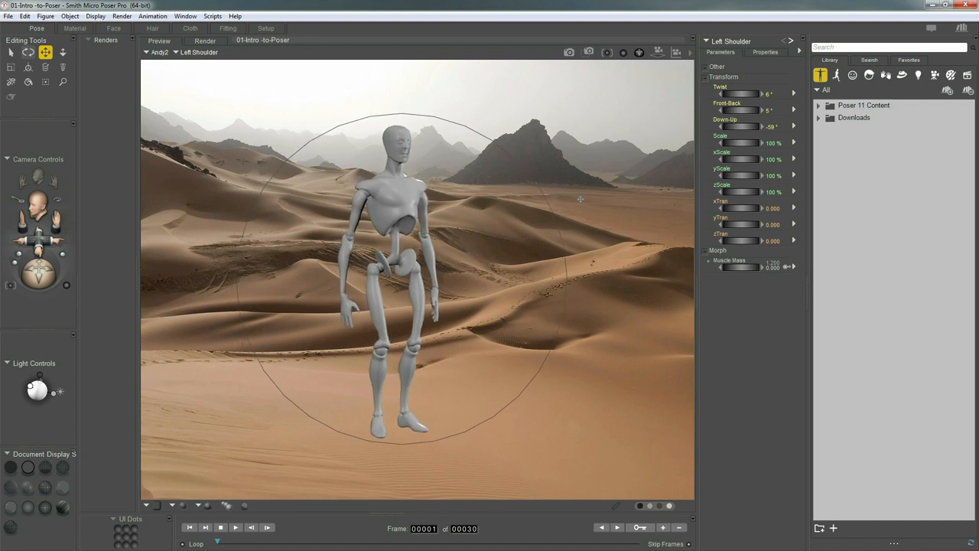
scroll(580, 199, down, 3)
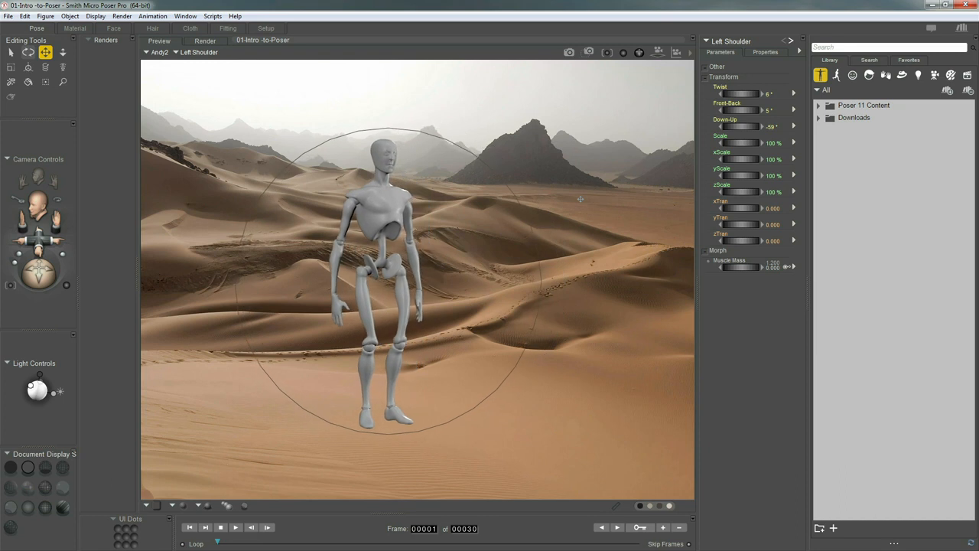
shift+scroll(580, 199, down, 2)
scroll(580, 198, up, 1)
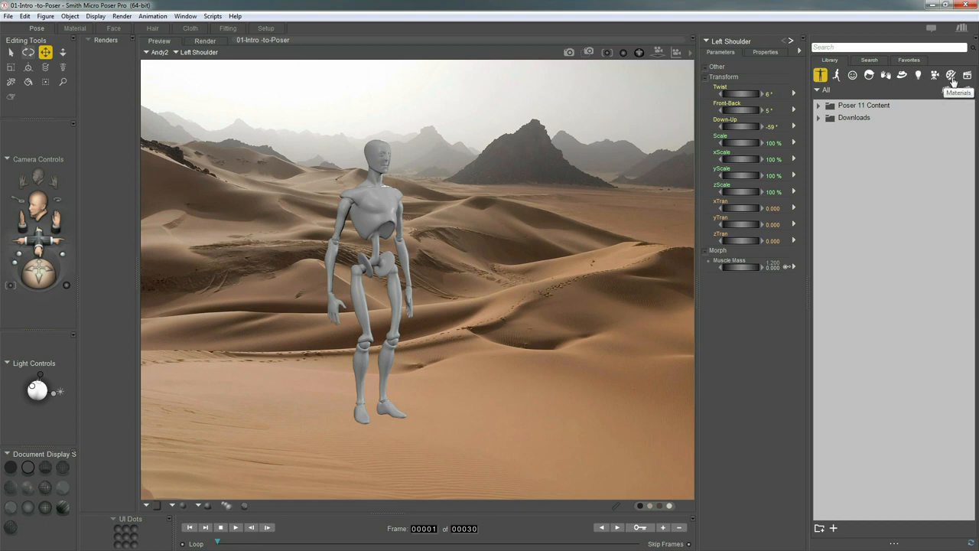
- Load the T68_Snub_Nose ship from the Vehicles folder of Poser 11 Content, keeping the whole craft in view
click(818, 106)
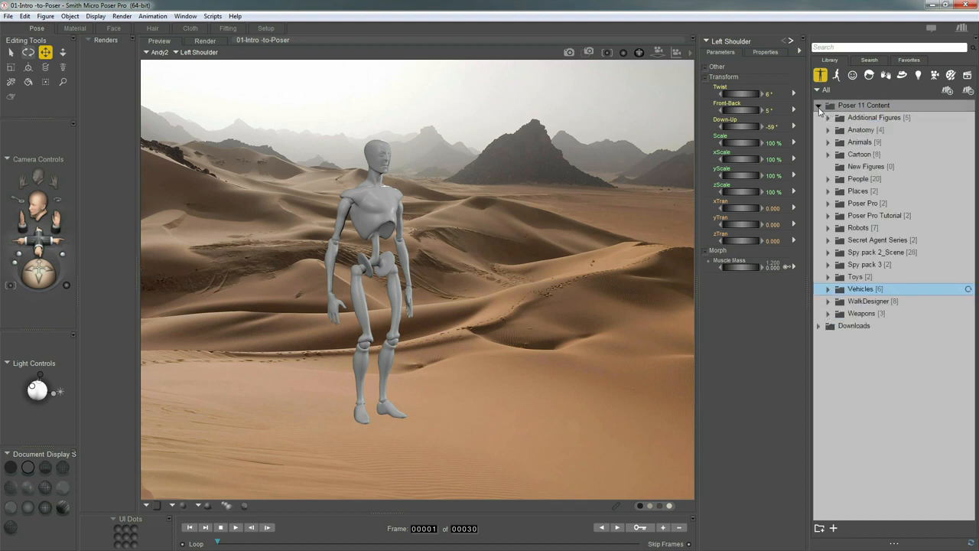
click(828, 289)
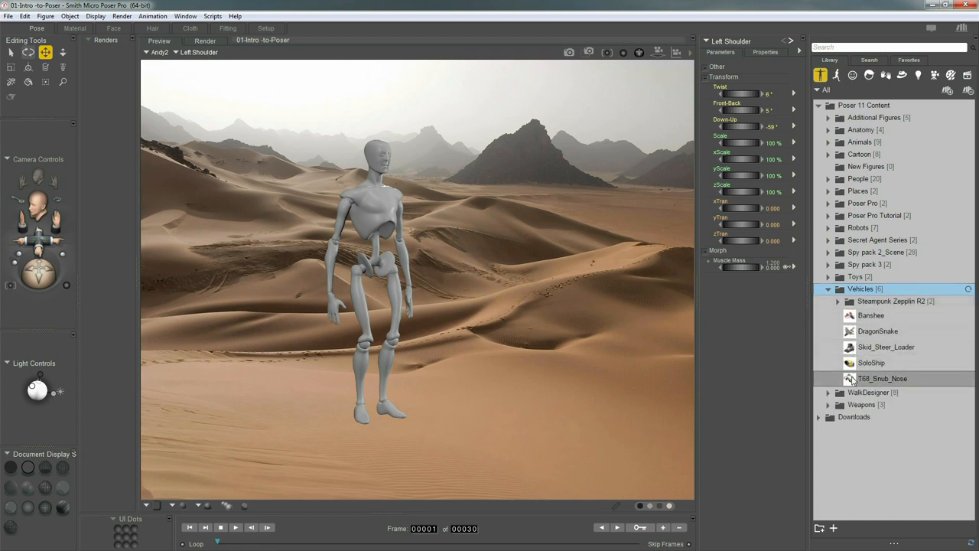
click(854, 380)
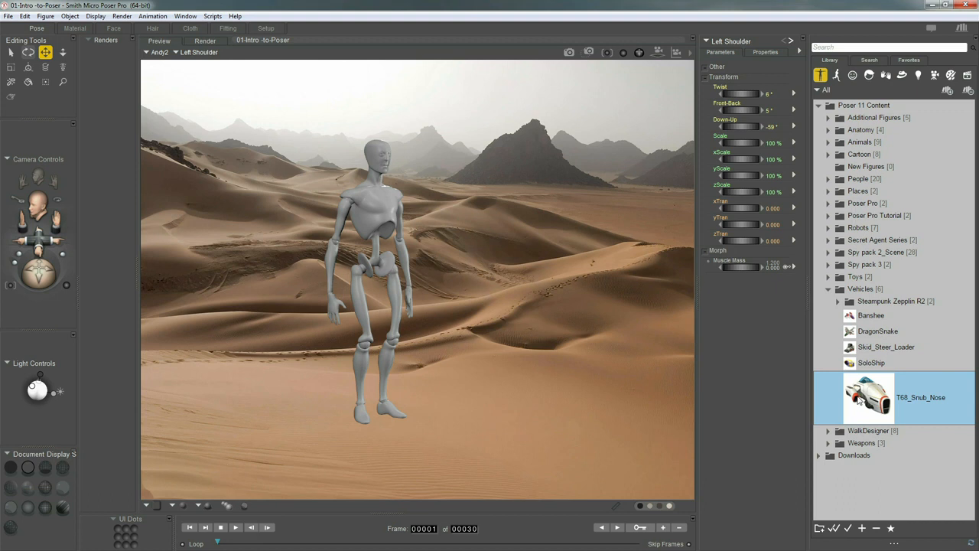
double_click(860, 399)
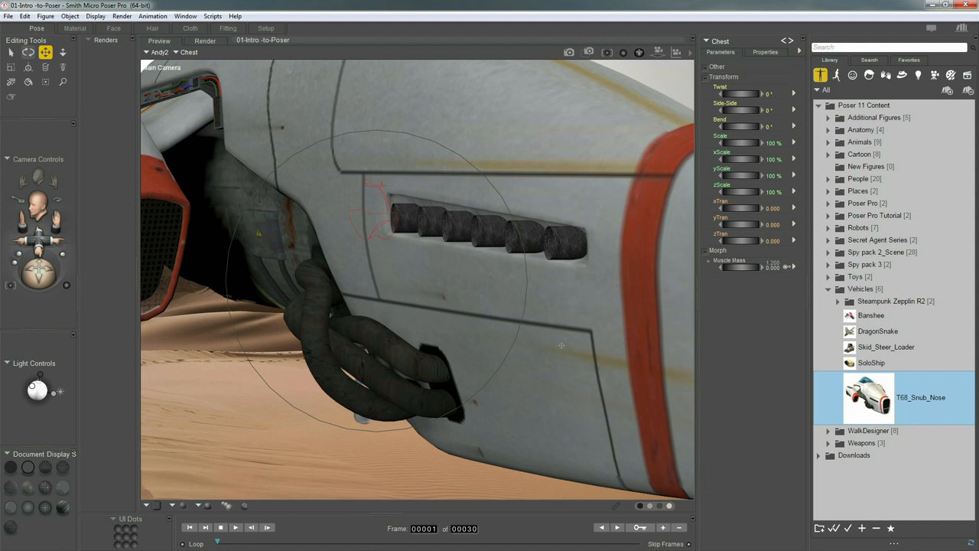
scroll(562, 345, down, 8)
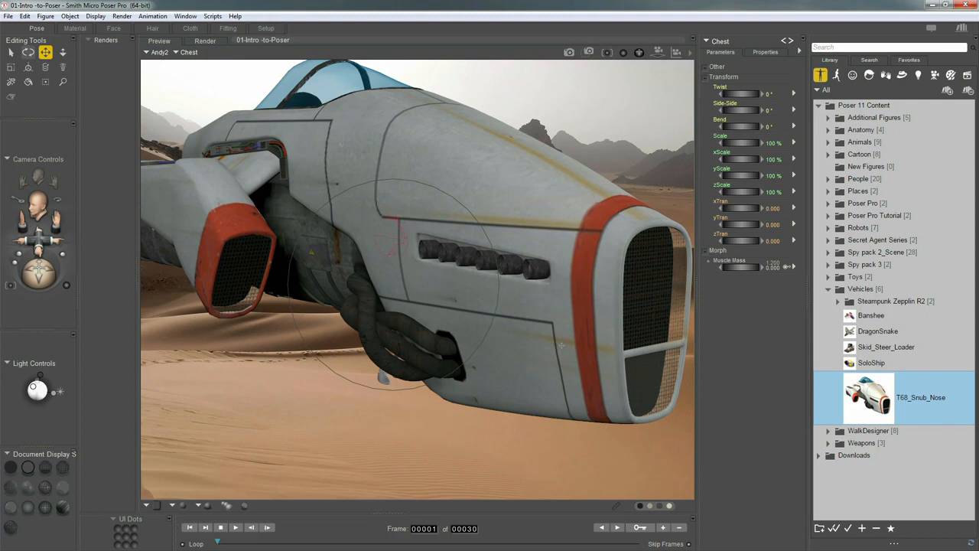
middle_drag(562, 345, 561, 346)
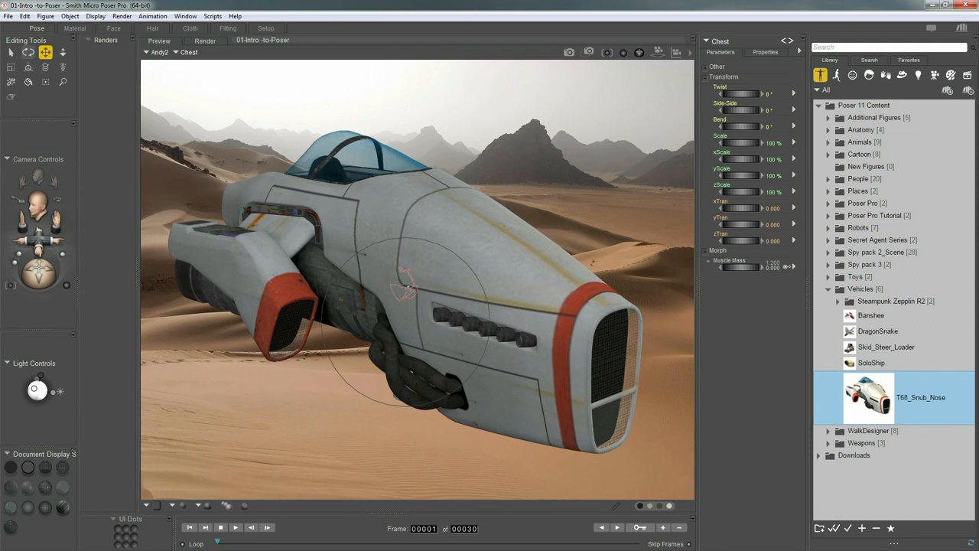
- Make the Body of the Andy2 figure the current selection instead of its chest
drag(438, 319, 518, 211)
click(720, 42)
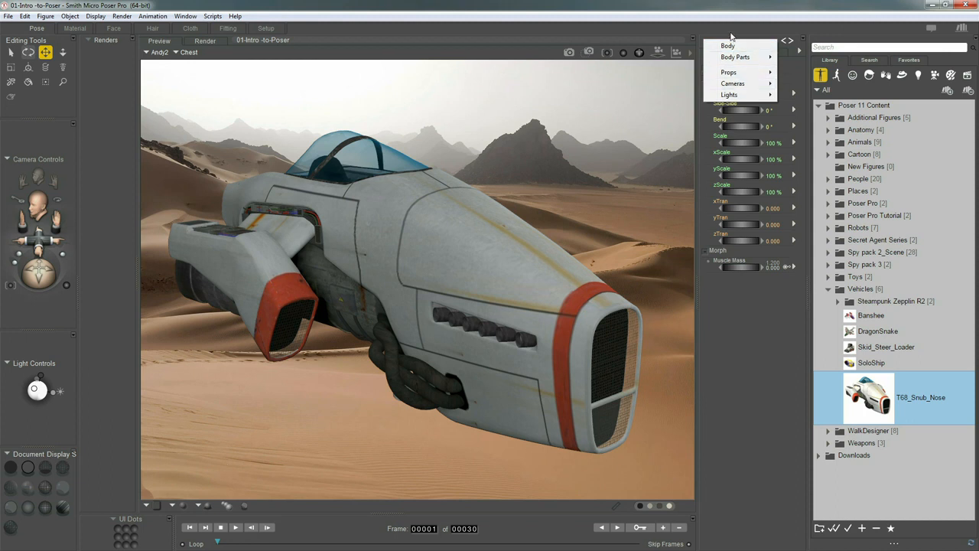
click(735, 36)
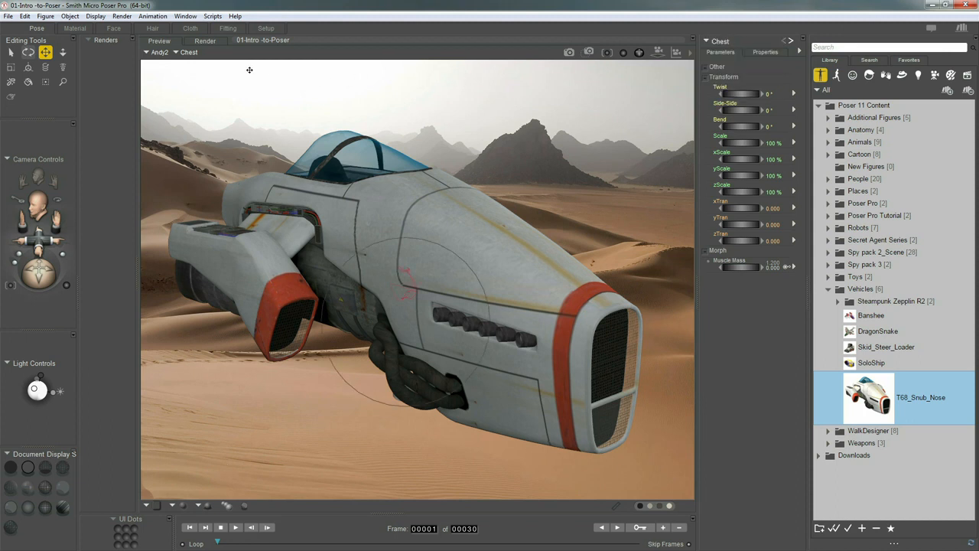
click(187, 52)
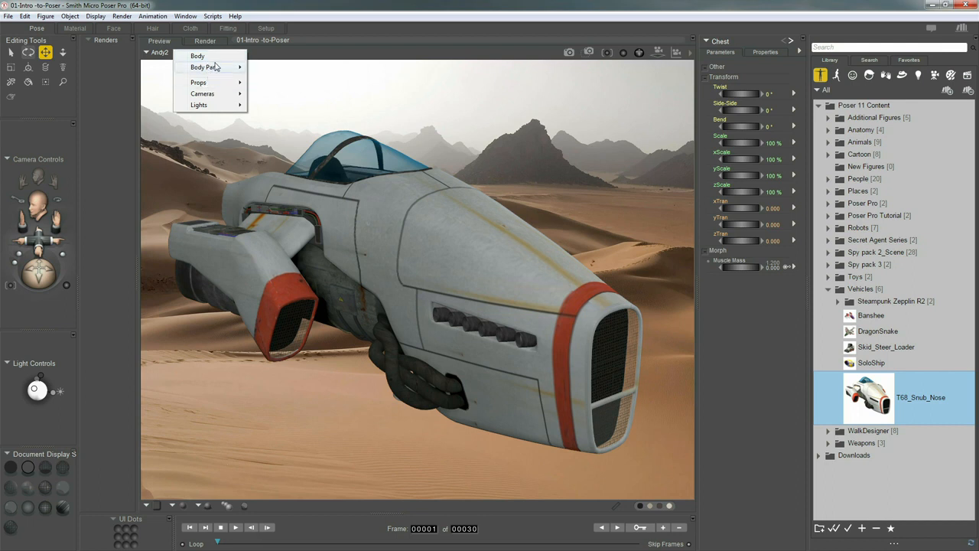
mouse_move(215, 67)
click(211, 57)
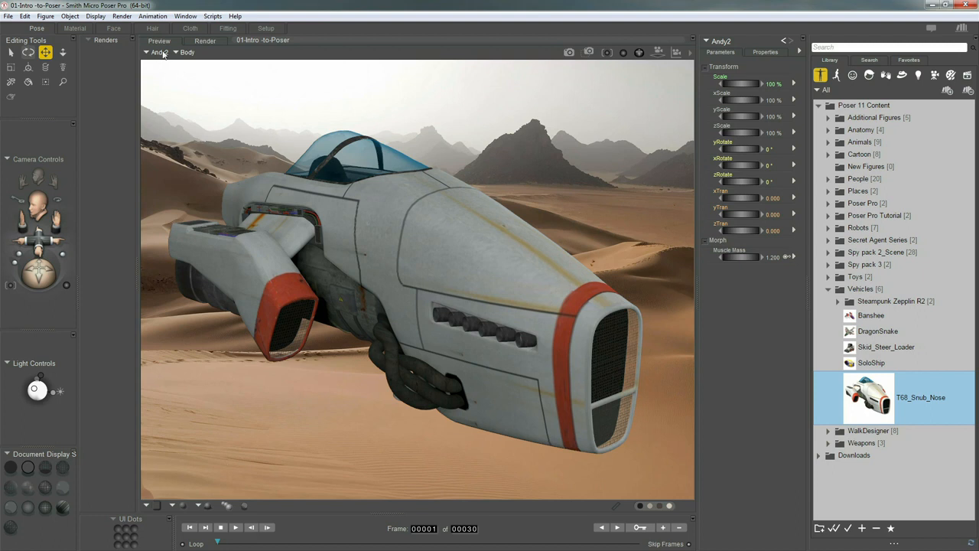
- Try to raise the Andy2 figure's Body with the Translate tool and undo the move
click(160, 54)
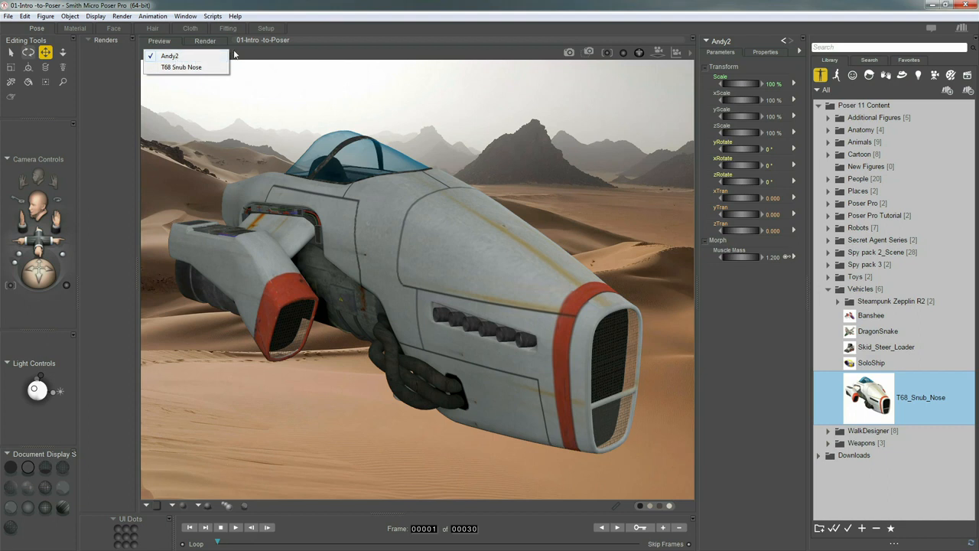
click(241, 53)
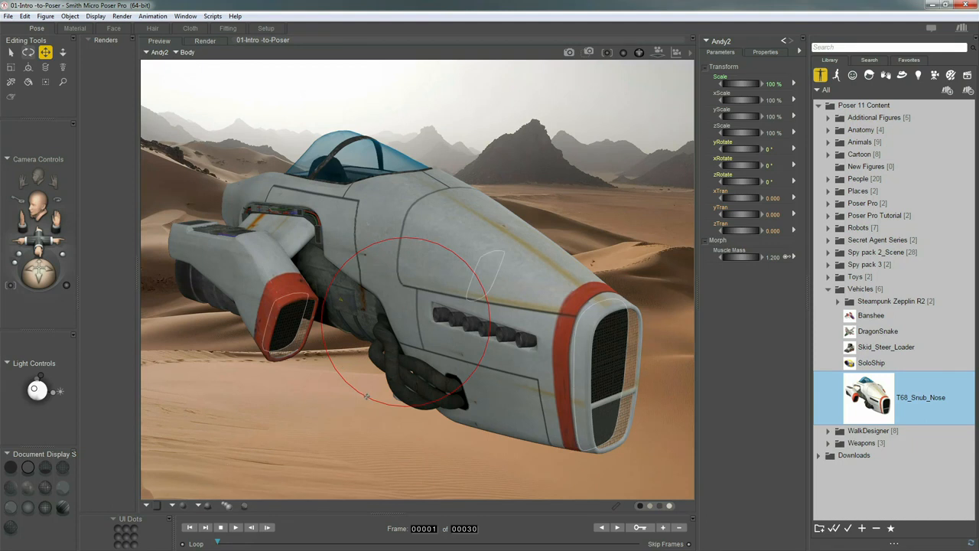
drag(368, 397, 349, 254)
key(ctrl+z)
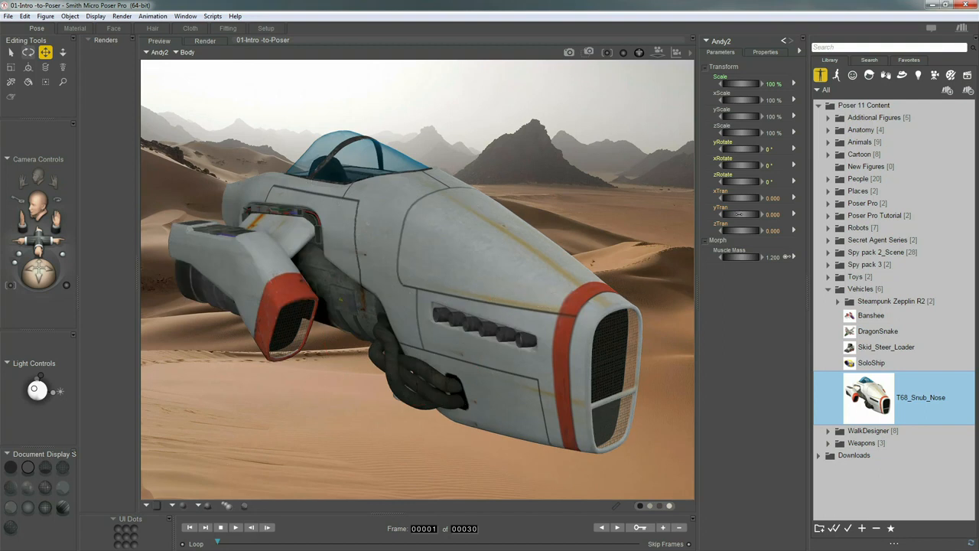
- Move Andy2 up and back into the ship's cockpit with Direct Manipulation, to yTran 3.954 and zTran -3.574
mouse_move(730, 214)
mouse_down()
mouse_move(800, 221)
mouse_move(723, 223)
mouse_up()
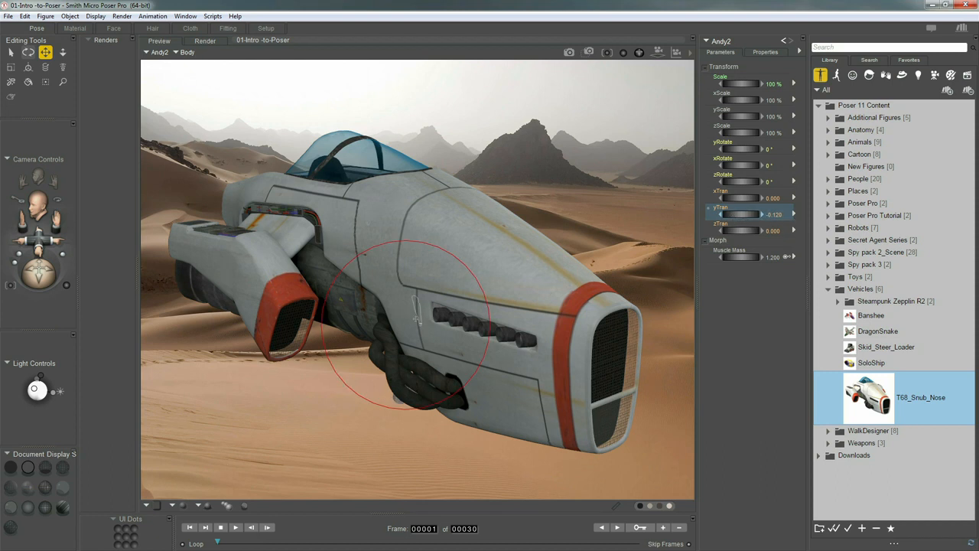
key(d)
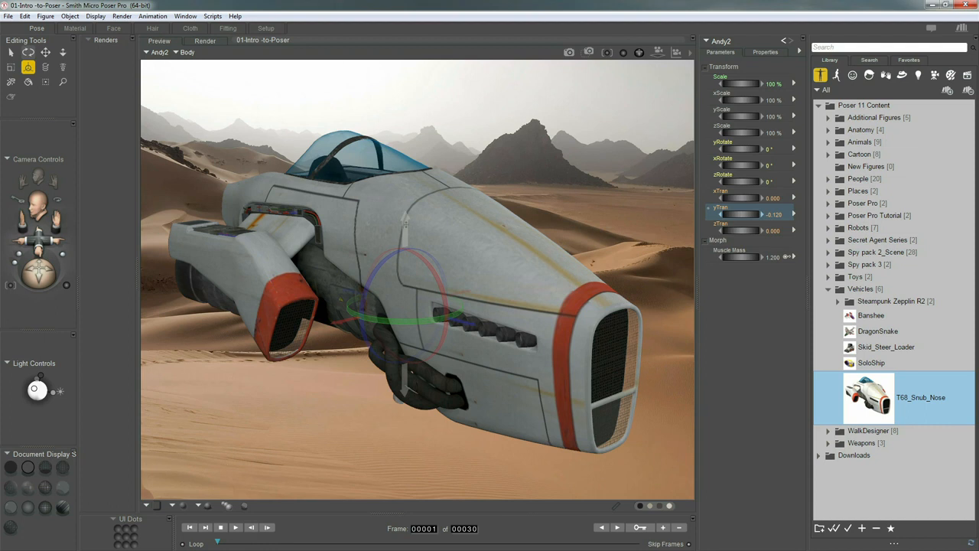
drag(405, 229, 416, 114)
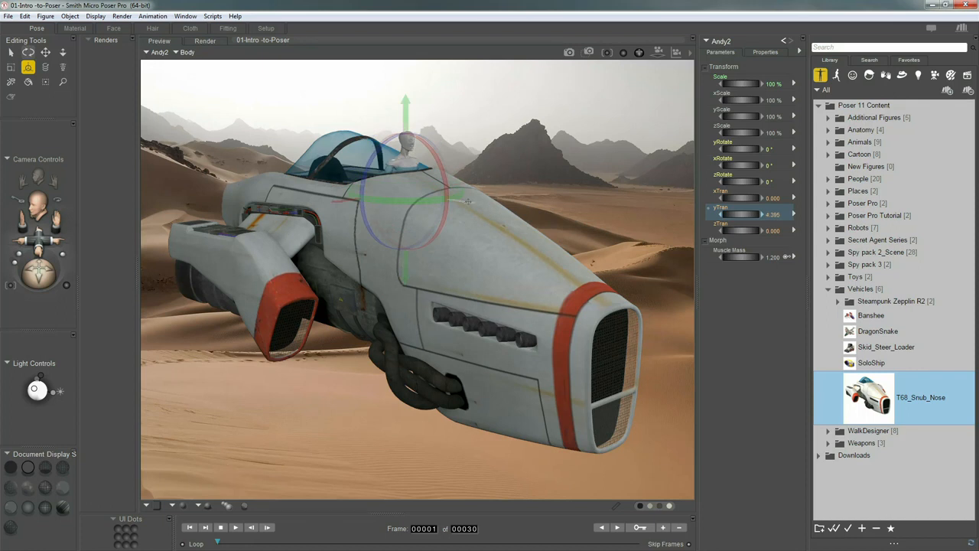
drag(466, 202, 405, 191)
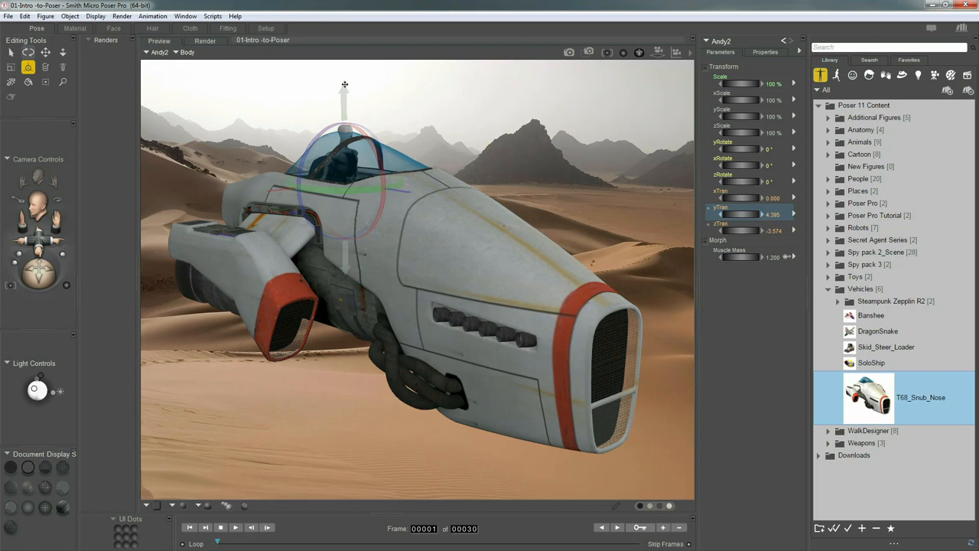
drag(344, 96, 345, 105)
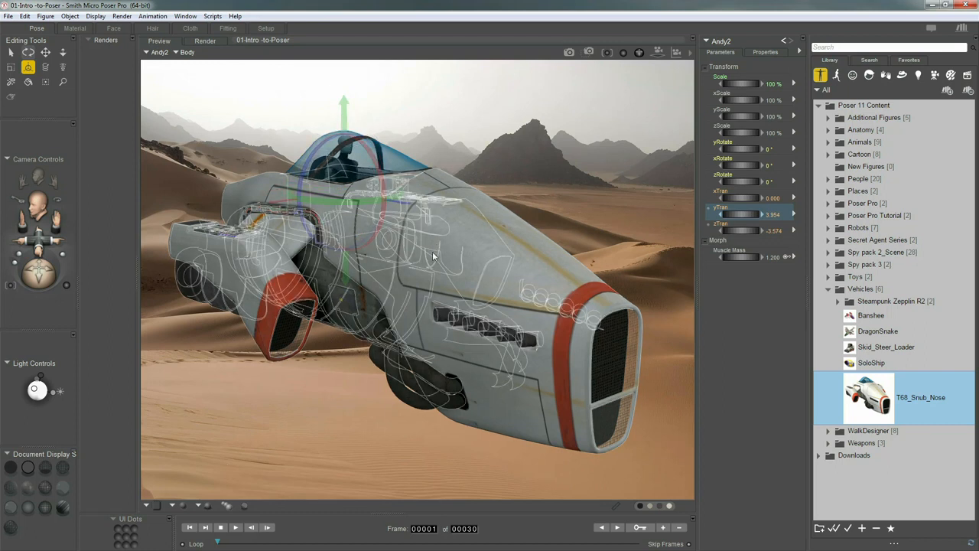
- Swing the T68 Snub Nose's Canopy open to about 49° with its OpenClose parameter
key(r)
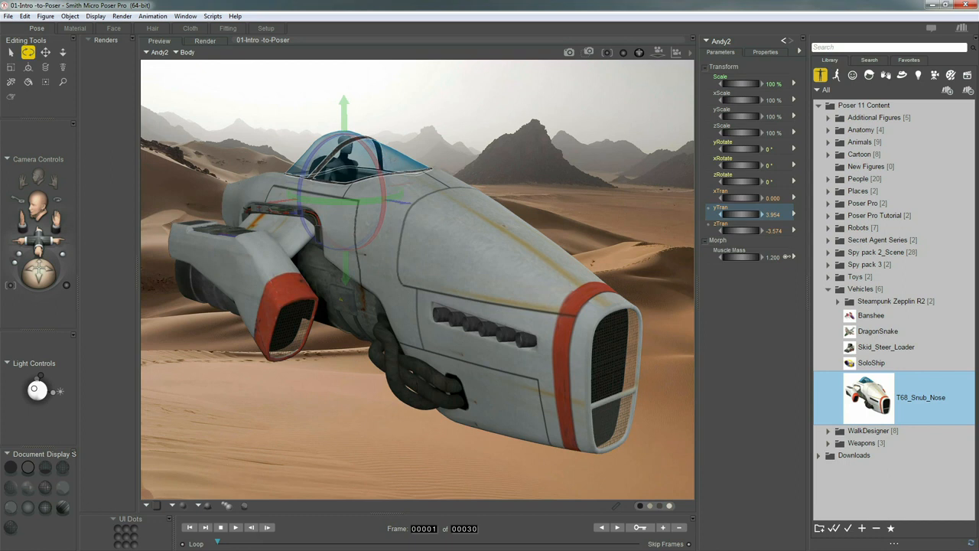
click(390, 158)
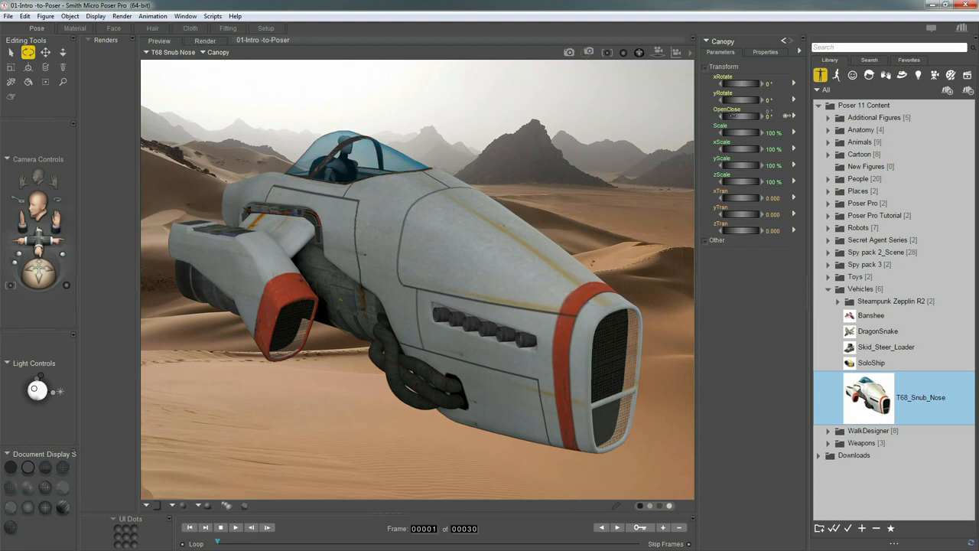
mouse_move(737, 115)
mouse_down()
mouse_move(763, 119)
mouse_move(754, 117)
mouse_up()
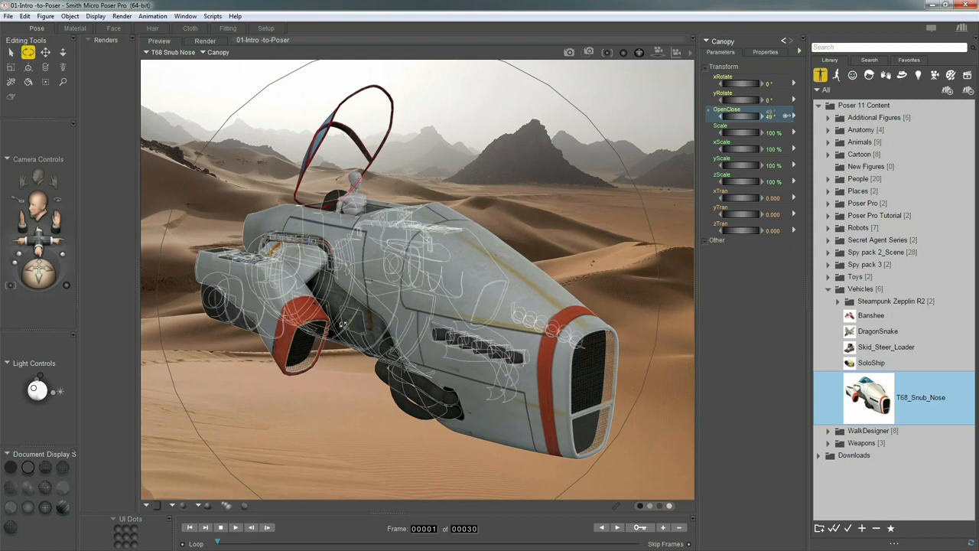
- Try to move the T68 Snub Nose sideways by its Hull with the Translate tool
key(t)
drag(283, 289, 458, 280)
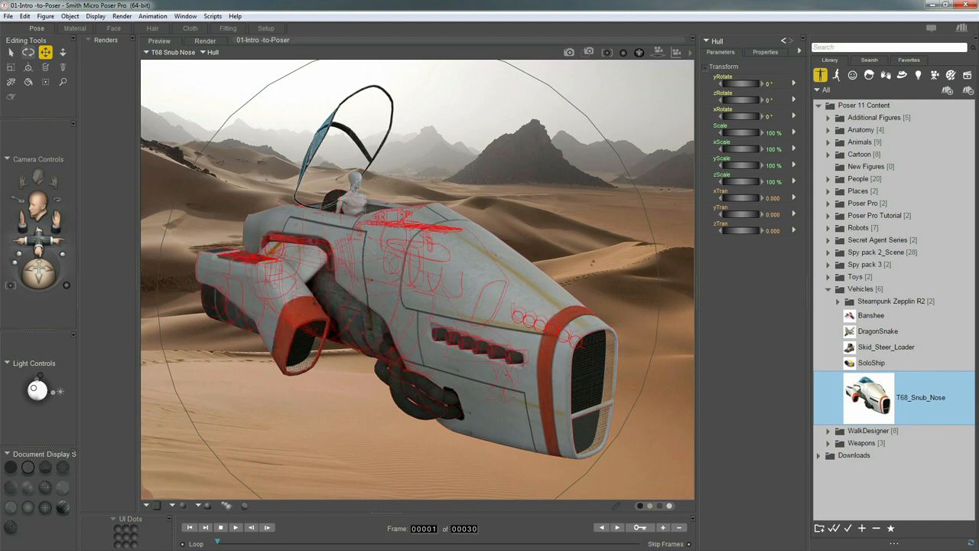
- Open the Hierarchy Editor and make it taller to list more of the scene's parts
click(185, 16)
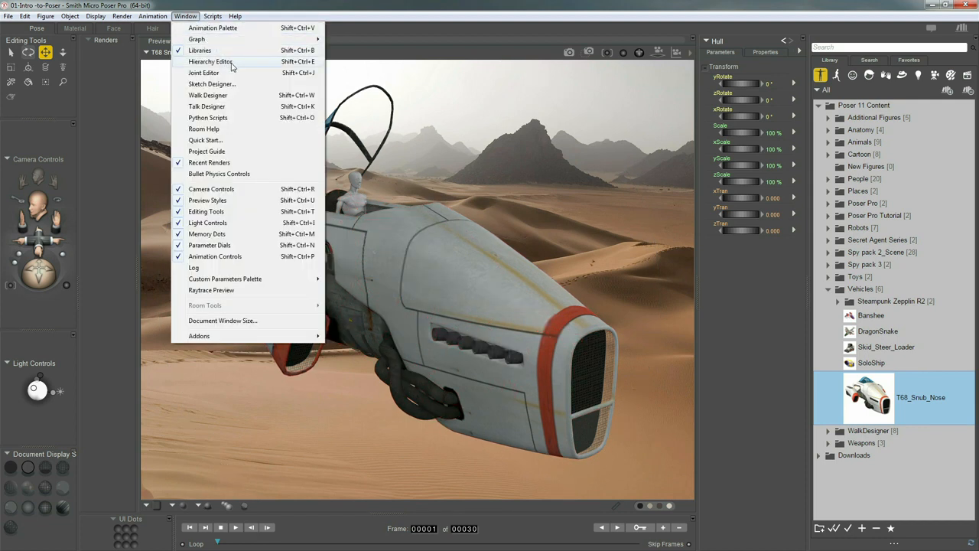
click(210, 61)
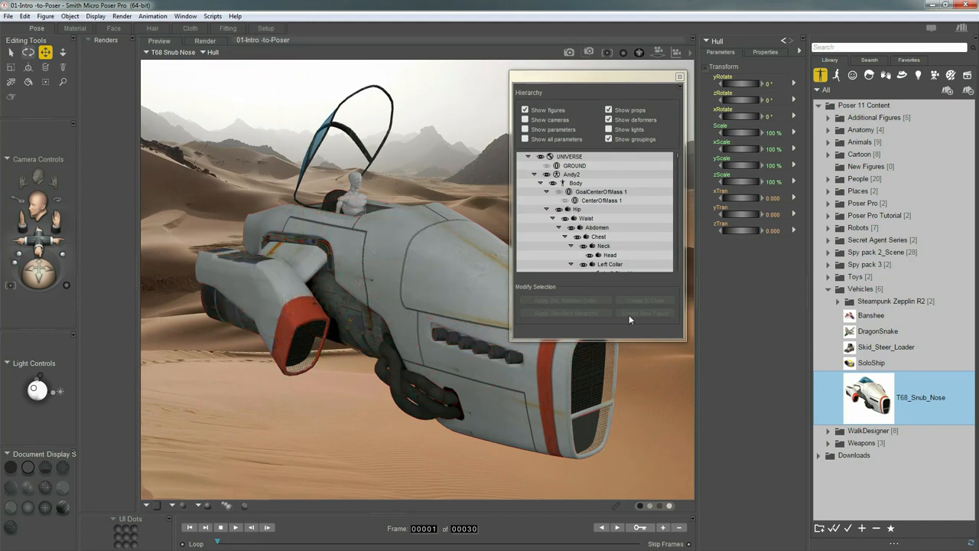
drag(630, 336, 628, 414)
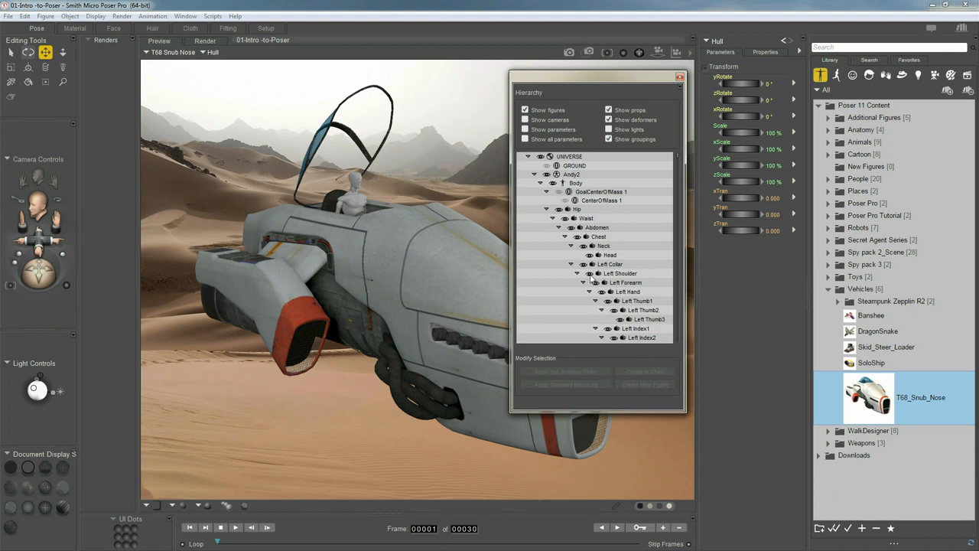
- Examine Andy2's Hip and Waist in the hierarchy, and collapse the Andy2 and T68 Snub Nose entries
click(572, 175)
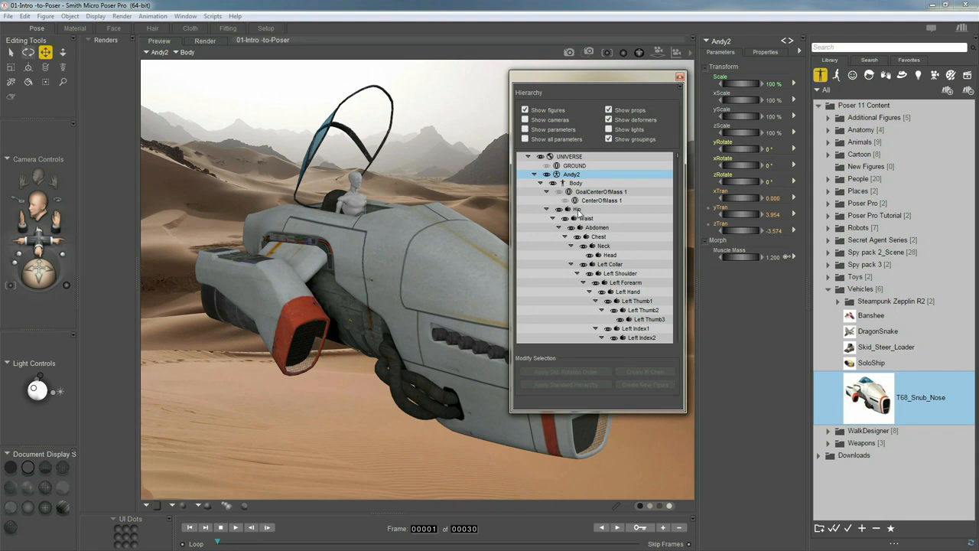
click(577, 209)
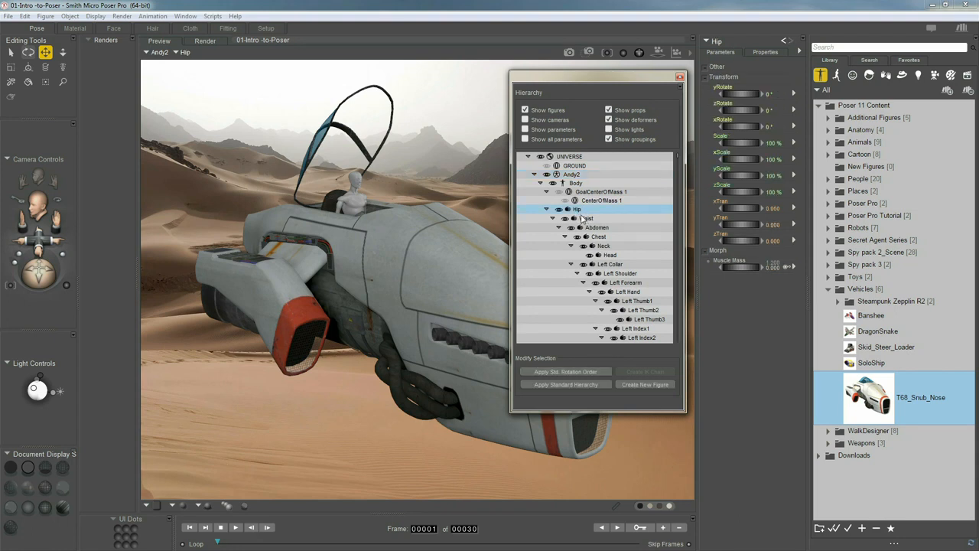
click(586, 220)
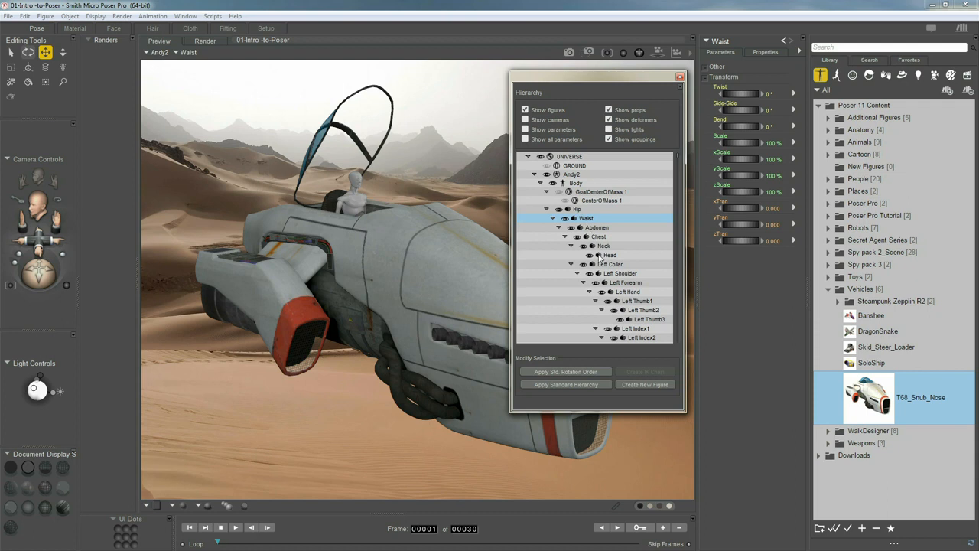
click(535, 176)
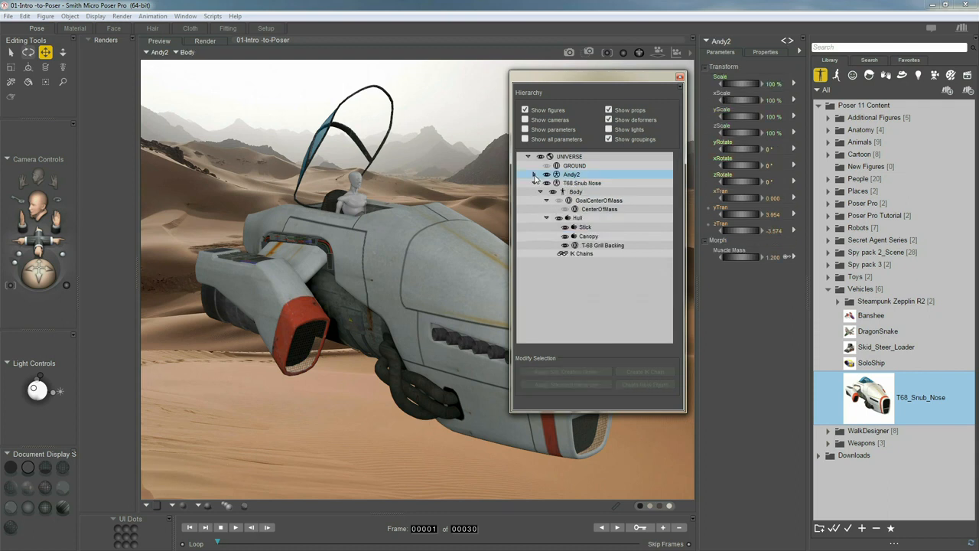
click(534, 184)
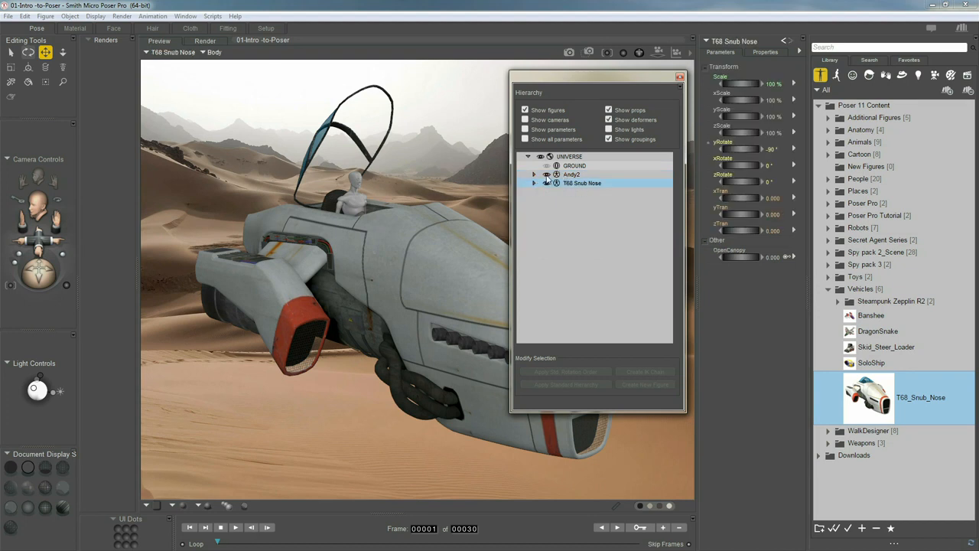
- Hide the T68 Snub Nose through the hierarchy and show it again
click(546, 184)
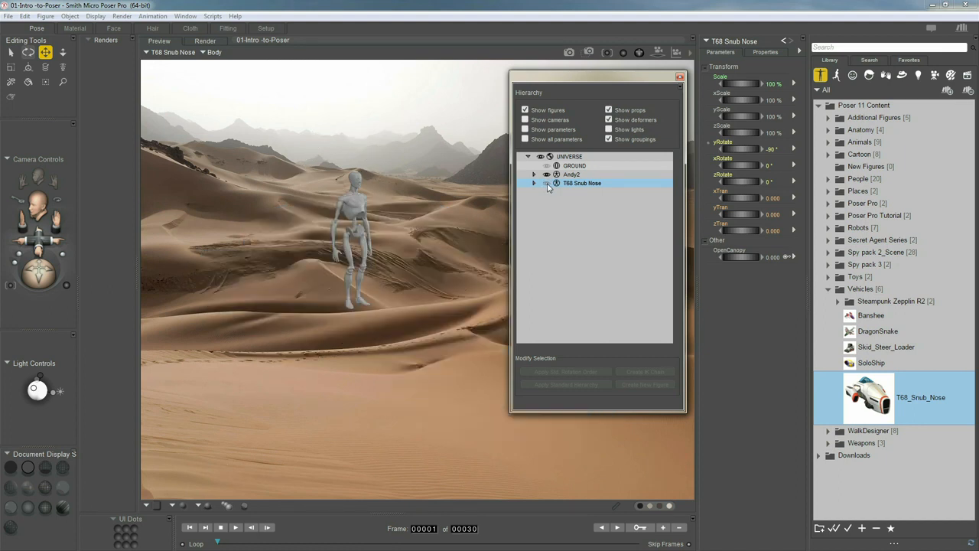
click(546, 183)
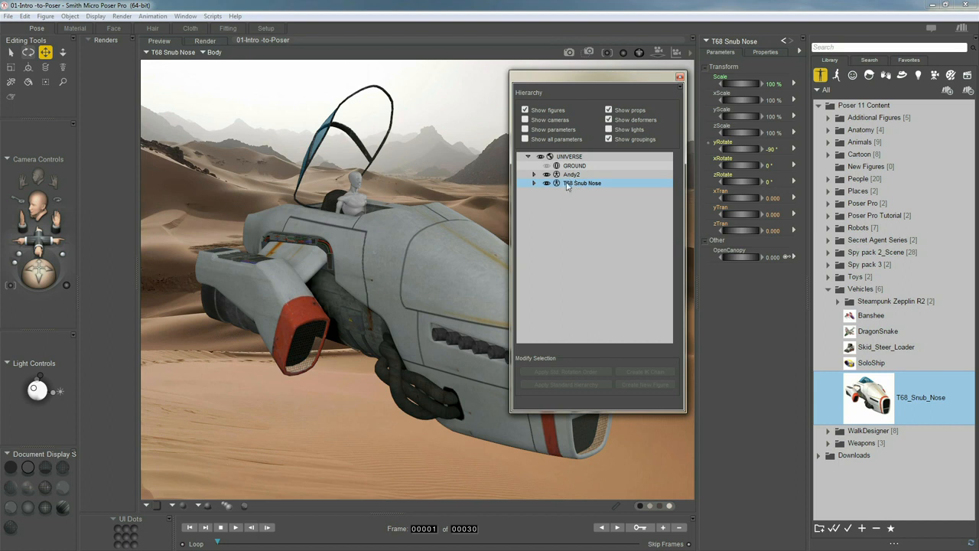
- Parent Andy2 to the T68 Snub Nose, check its place in the ship's expanded hierarchy, and close the editor with Andy2 selected
click(572, 174)
drag(575, 177, 575, 188)
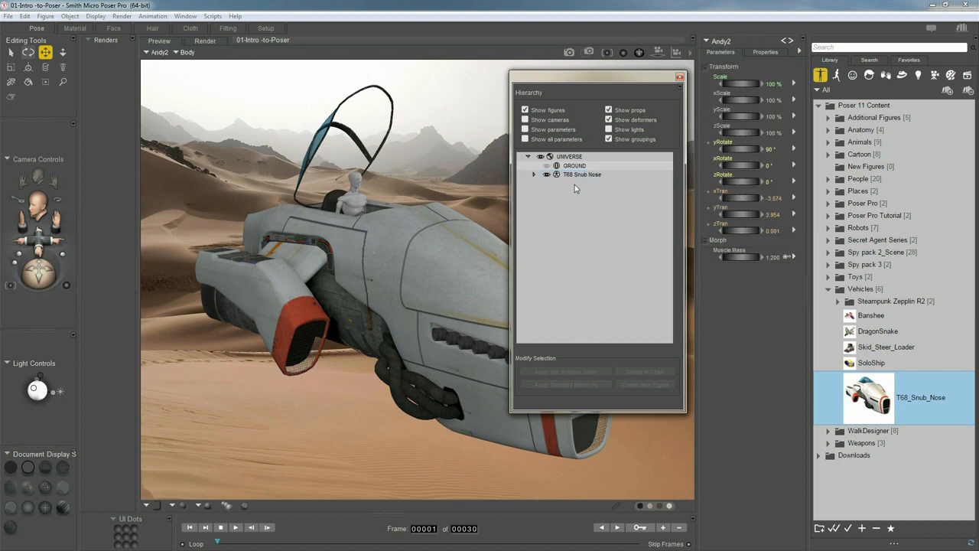
click(535, 175)
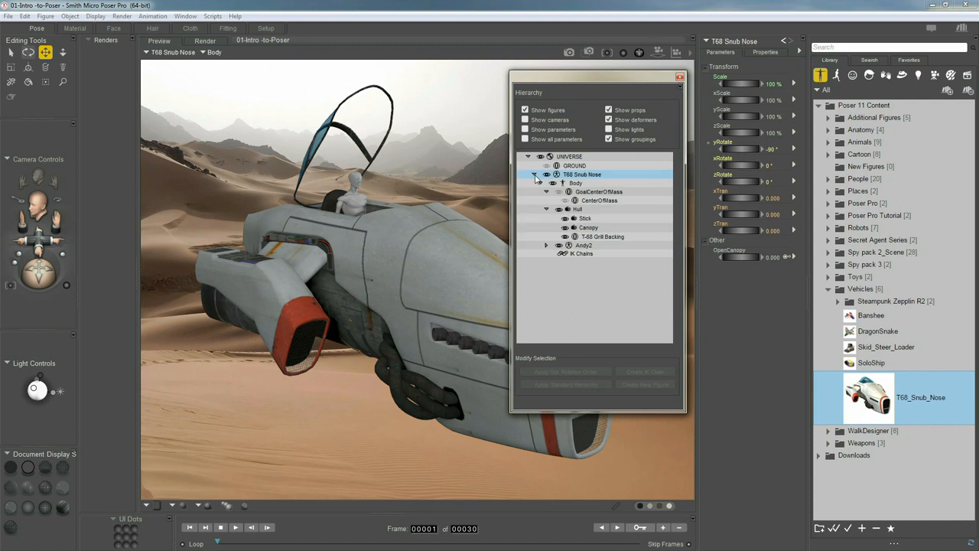
click(582, 247)
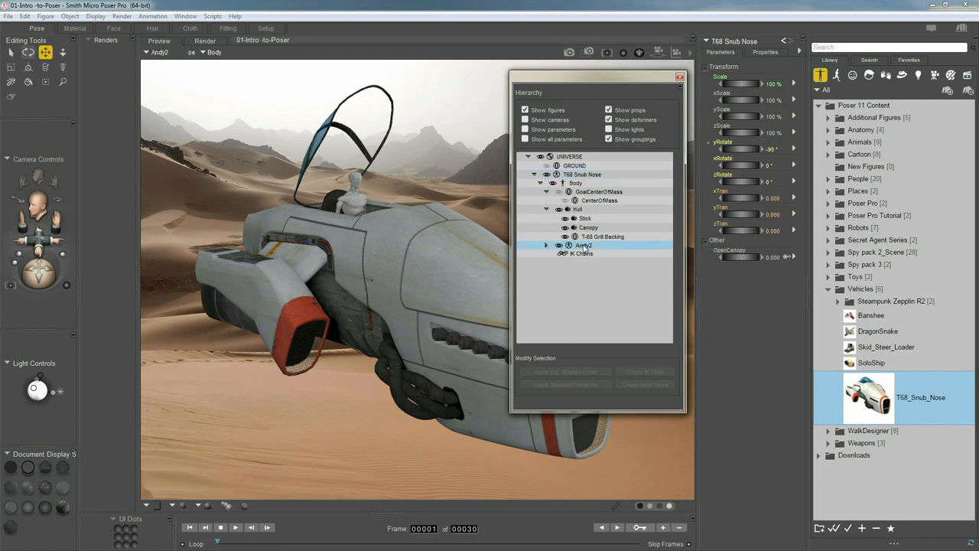
click(680, 77)
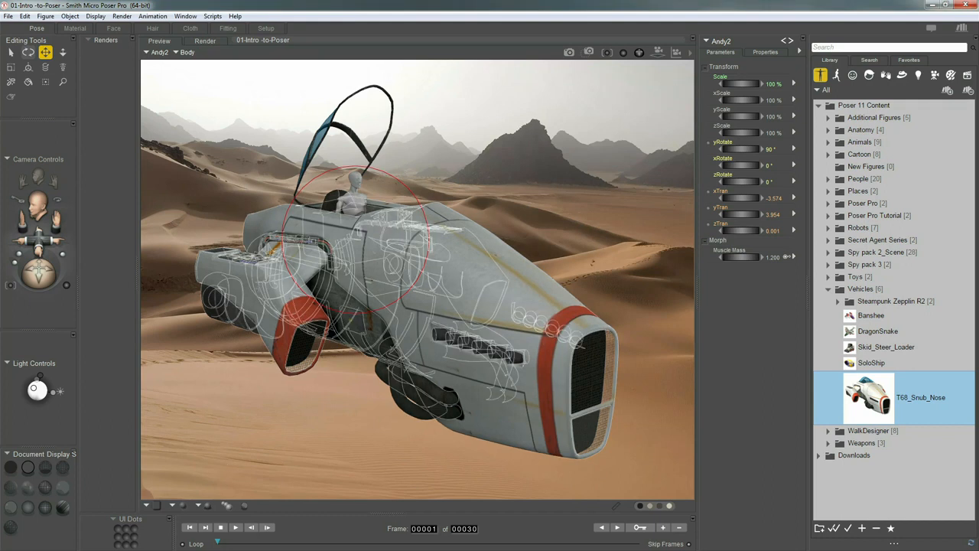
- Try to move only the ship's Hull sideways and undo the move
drag(245, 293, 372, 293)
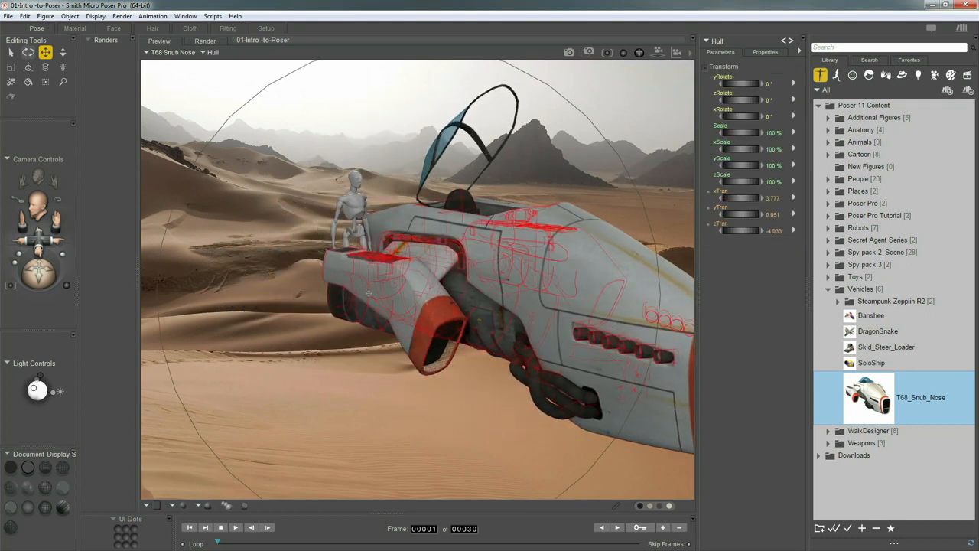
key(ctrl+z)
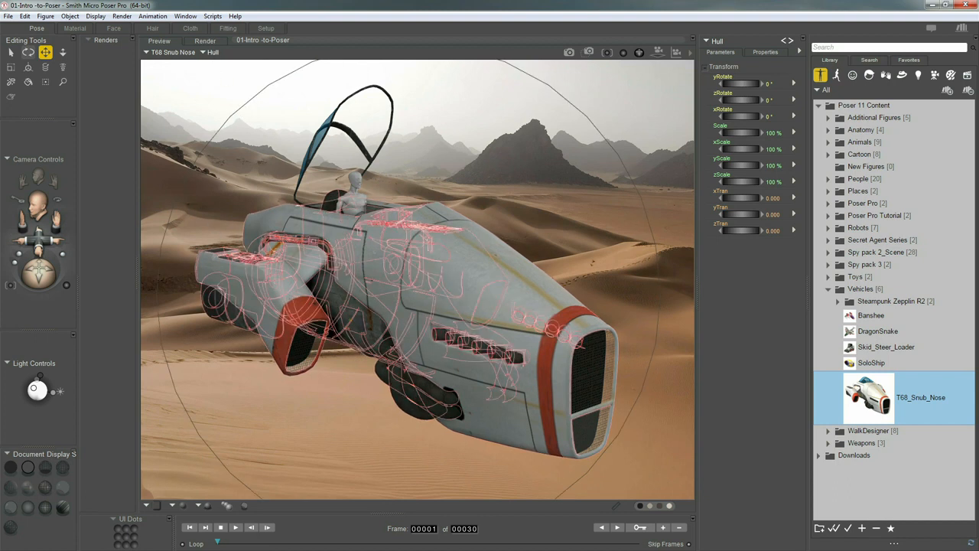
- Make the Body of the T68 Snub Nose the current selection instead of its Hull
click(188, 171)
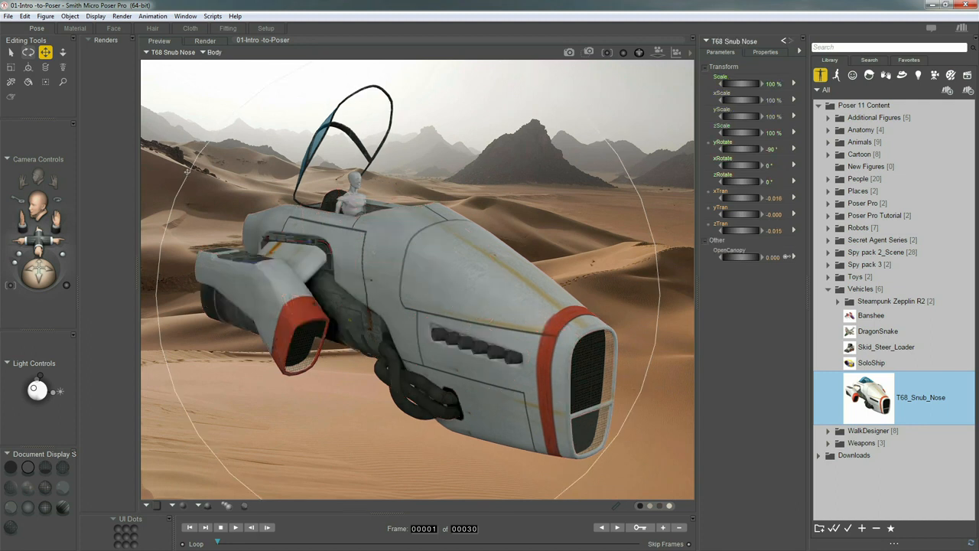
click(214, 54)
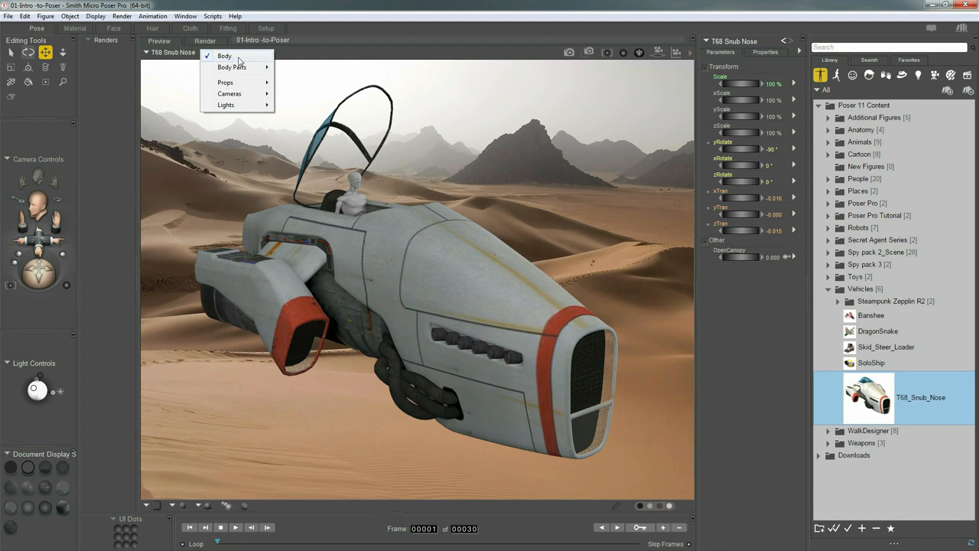
click(258, 60)
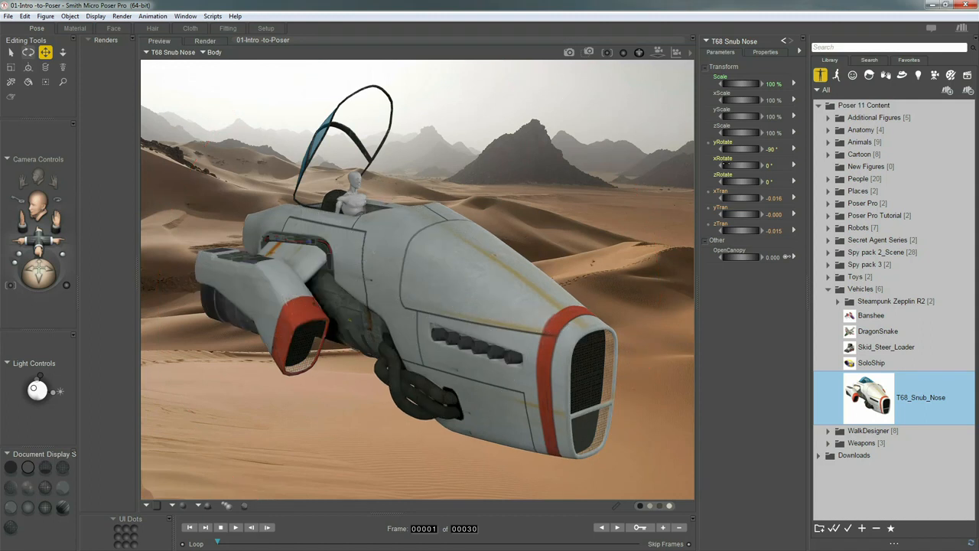
- Try to turn the whole T68 Snub Nose with yRotate and undo the rotation
drag(740, 149, 779, 159)
key(ctrl+z)
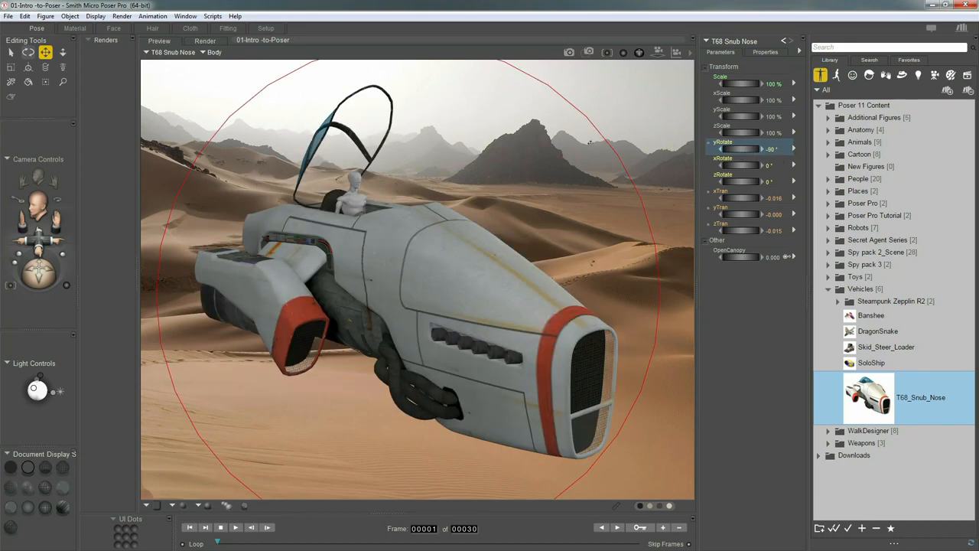
drag(602, 136, 650, 136)
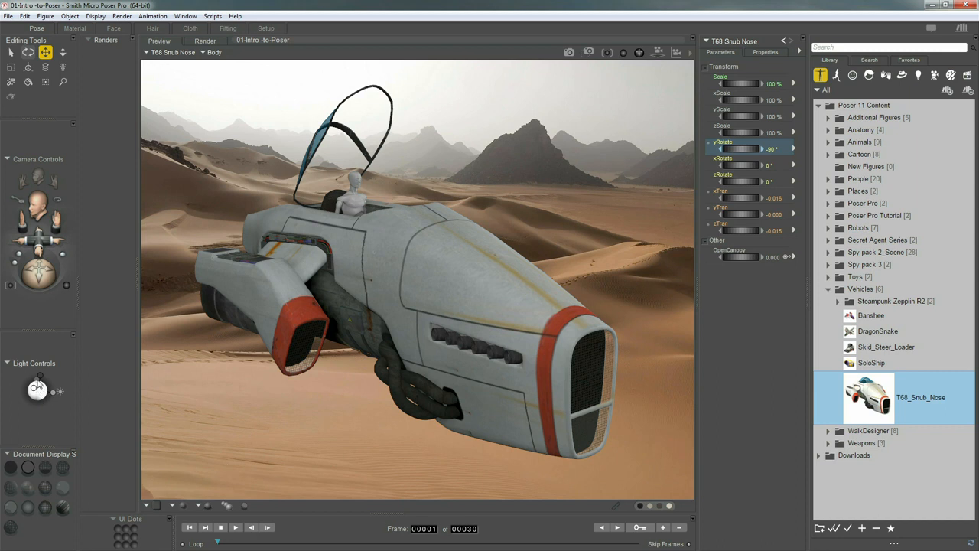
- Select Light 2 and show its properties
drag(35, 391, 32, 391)
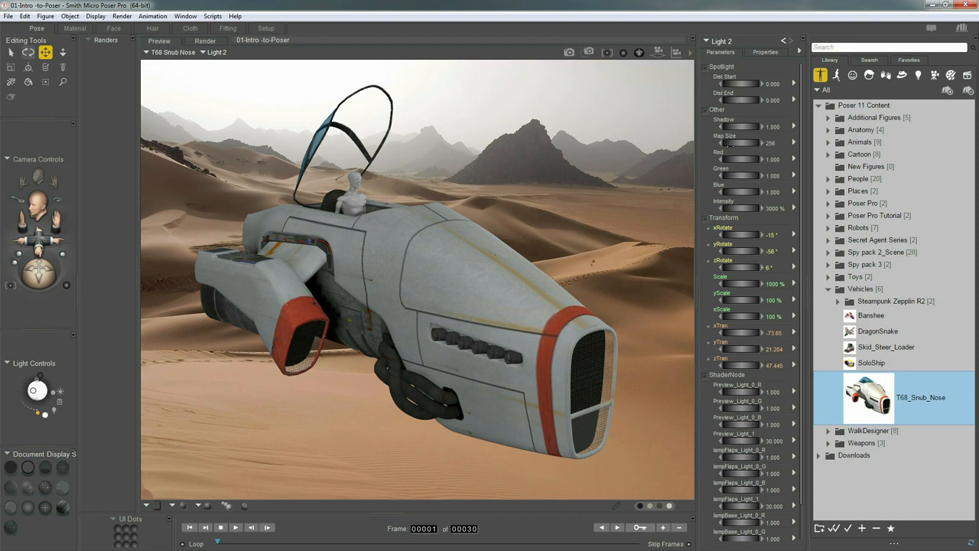
click(761, 52)
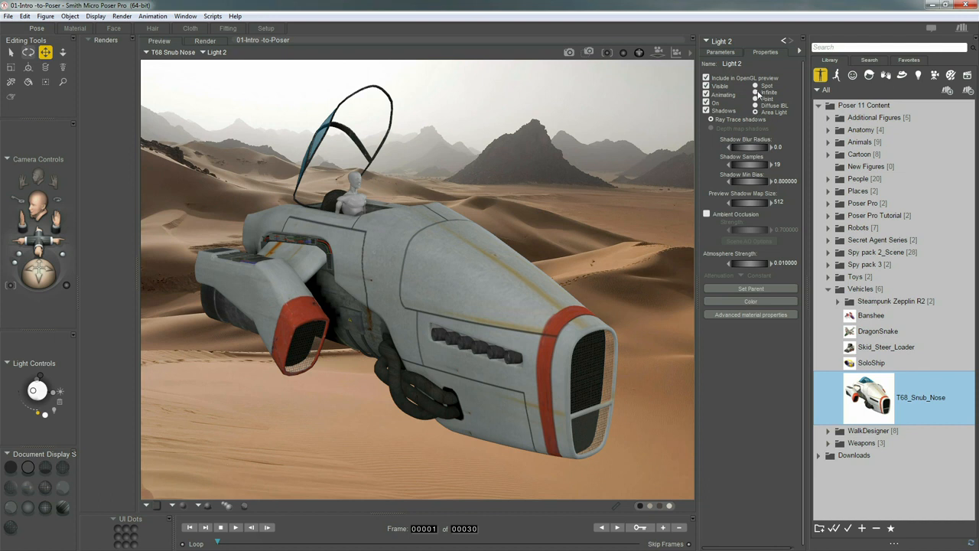
- Change Light 2 to an Infinite light, reduce its Intensity to 100 %, and fine-tune it to 120 %
click(756, 93)
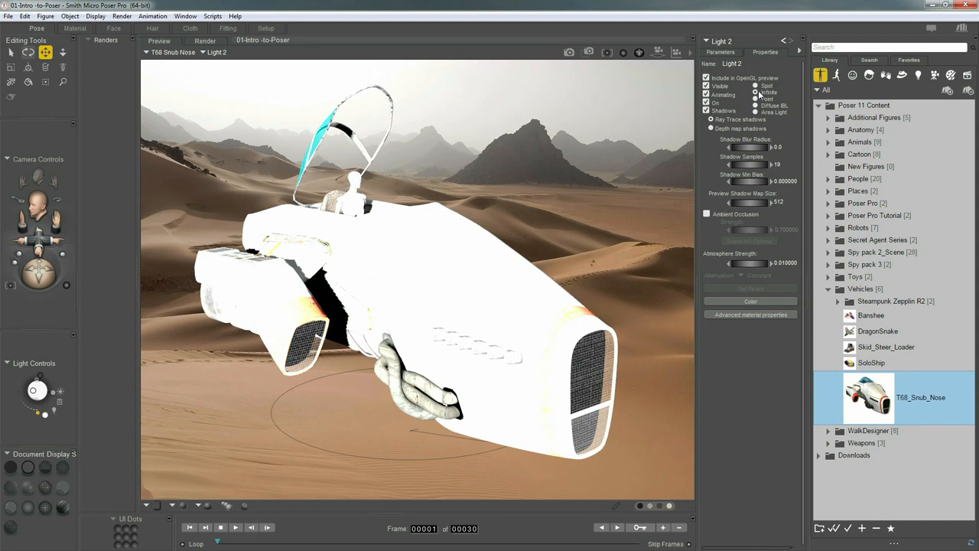
click(730, 53)
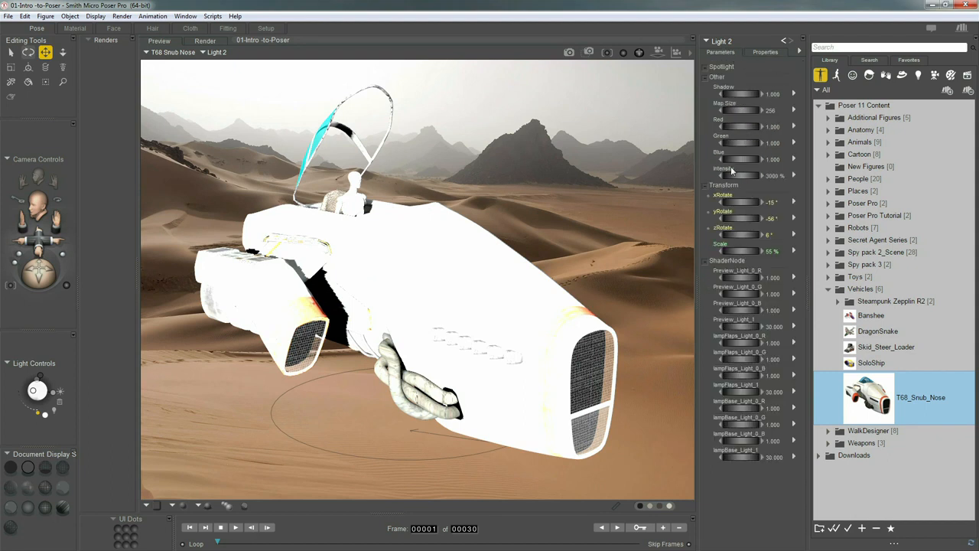
click(773, 176)
text(100)
key(Return)
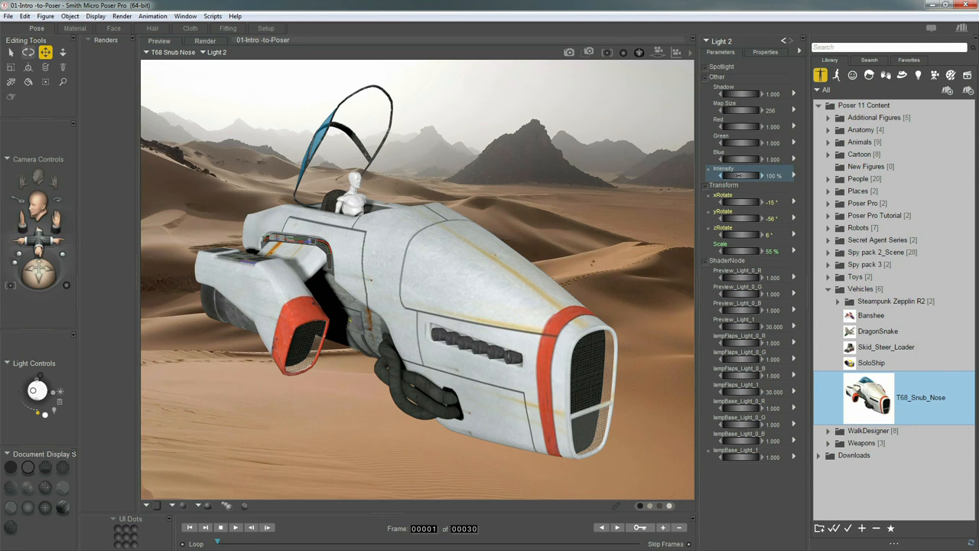
mouse_move(751, 175)
mouse_down()
mouse_move(763, 175)
mouse_move(740, 177)
mouse_up()
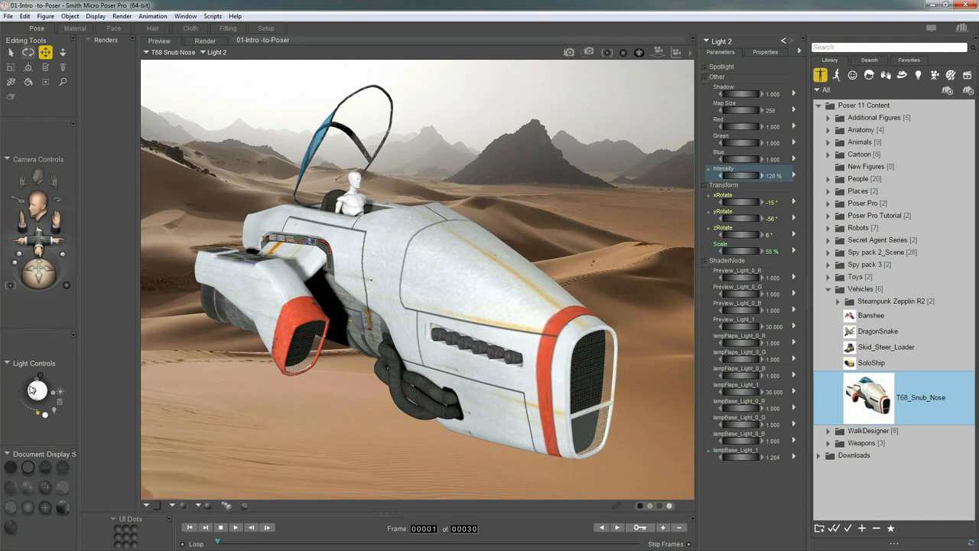
- Swing Light 2 to xRotate 34°, yRotate -108° and zRotate -43°, and tint it a pale sand colour sampled from the desert background and lightened
drag(33, 392, 22, 392)
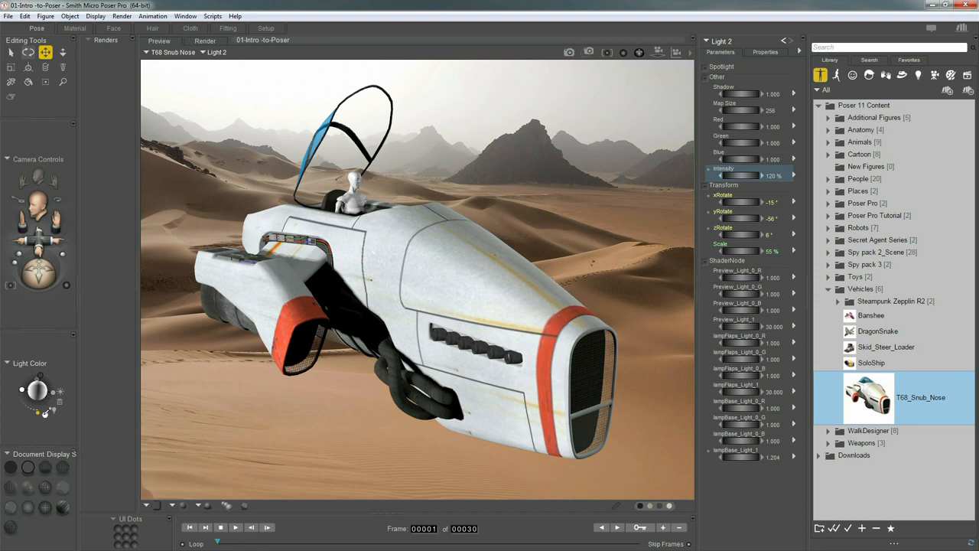
click(45, 413)
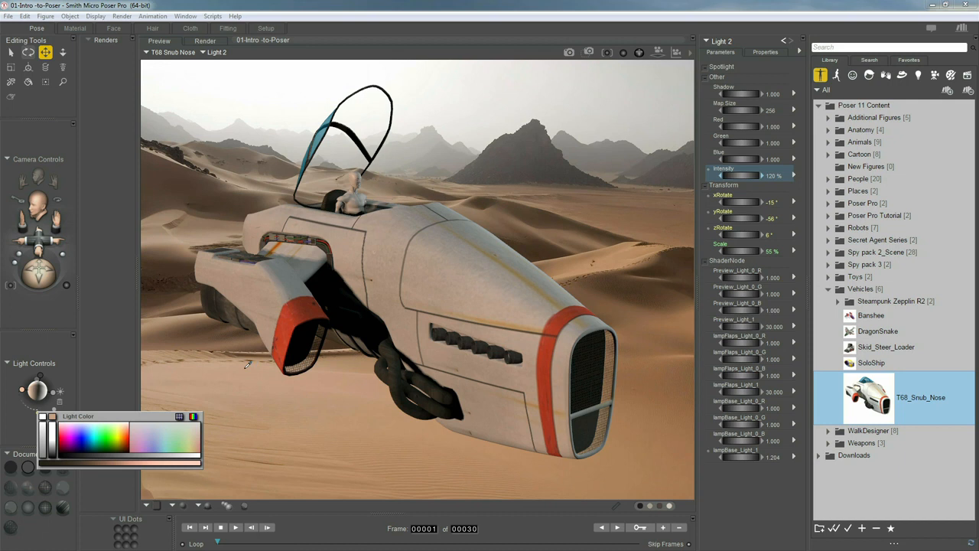
click(247, 365)
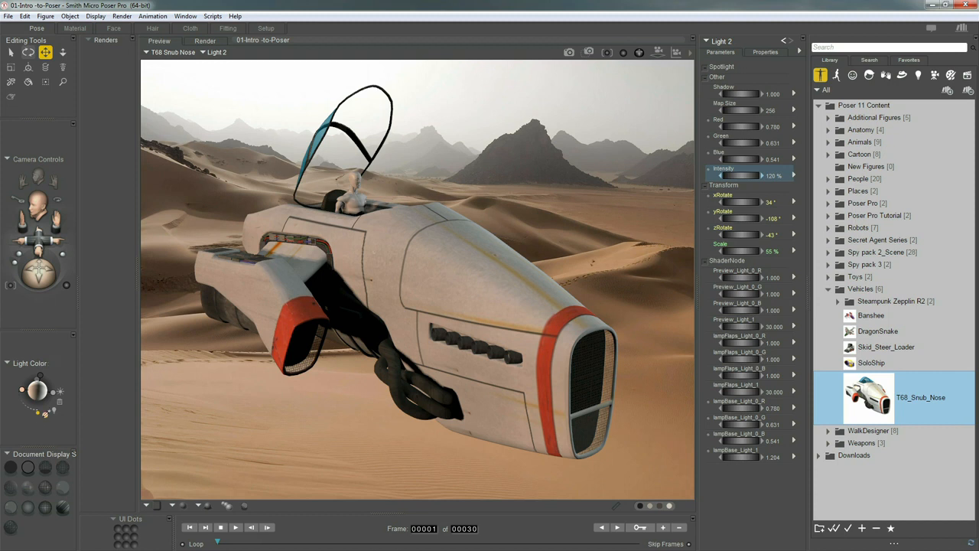
click(46, 413)
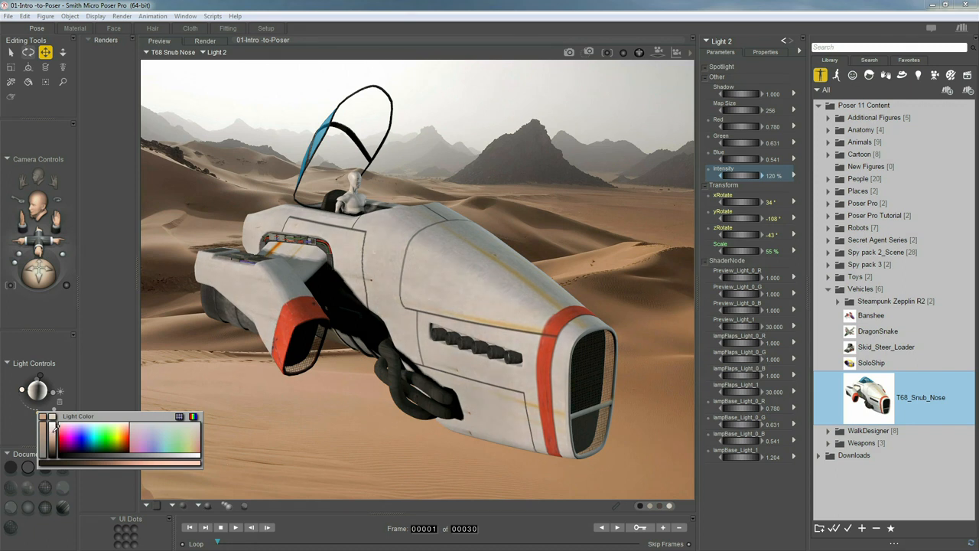
click(54, 429)
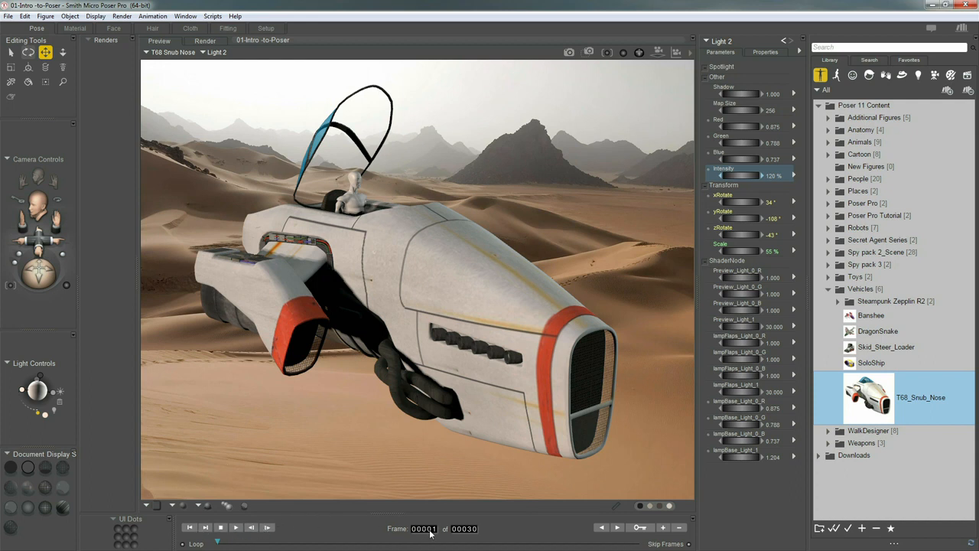
- Set the length of the animation to 90 frames
click(468, 529)
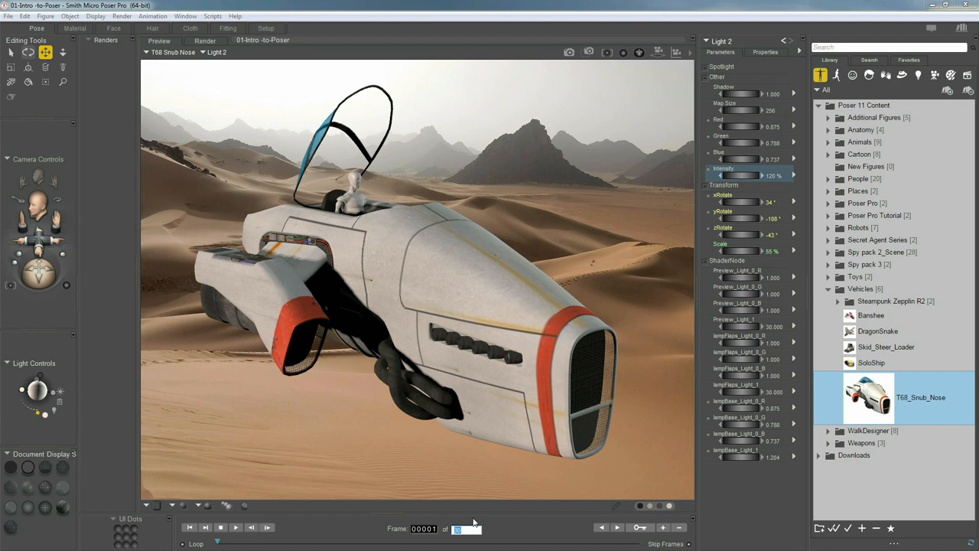
text(9)
key(Return)
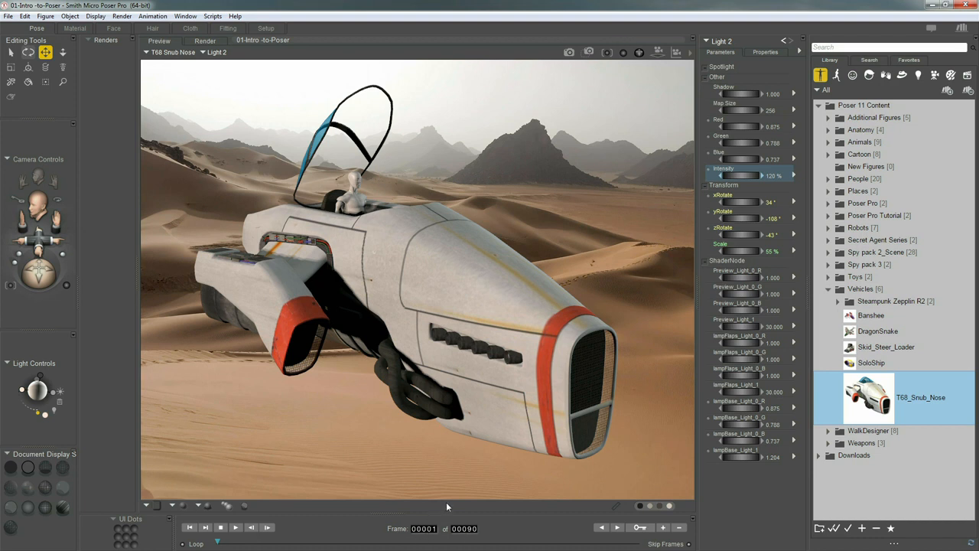
- Animate the ship's Canopy with OpenClose at 0° in frame 1 and 58° in frame 90
click(357, 130)
drag(732, 115, 695, 120)
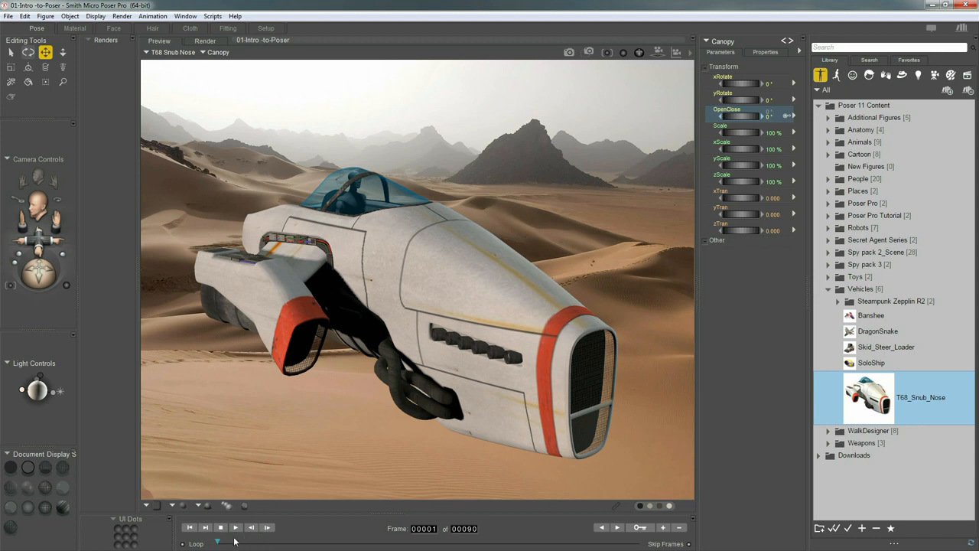
click(206, 528)
click(205, 527)
drag(737, 116, 764, 117)
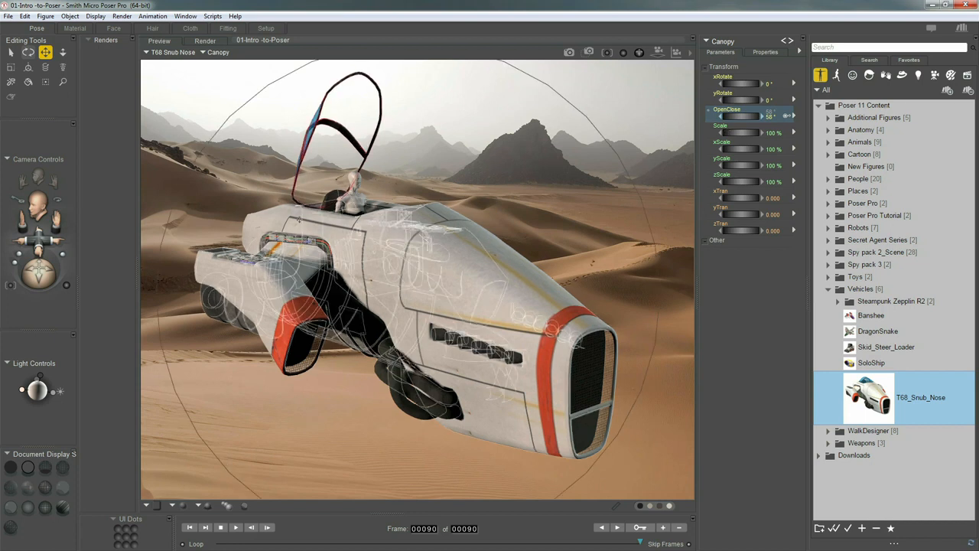
- Select the Body of the T68 Snub Nose and set its yRotate to 270° at frame 90 for a full turn
click(225, 54)
click(224, 57)
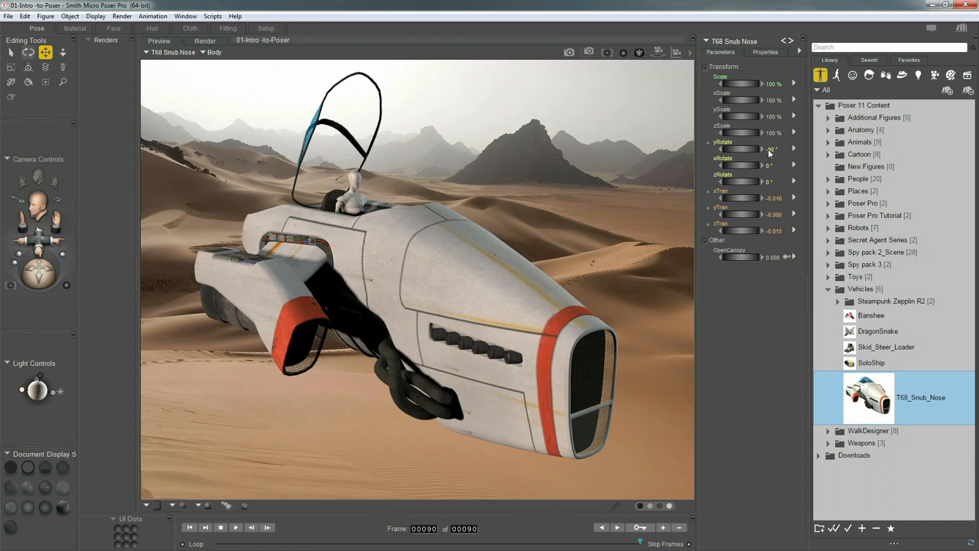
drag(738, 153, 758, 151)
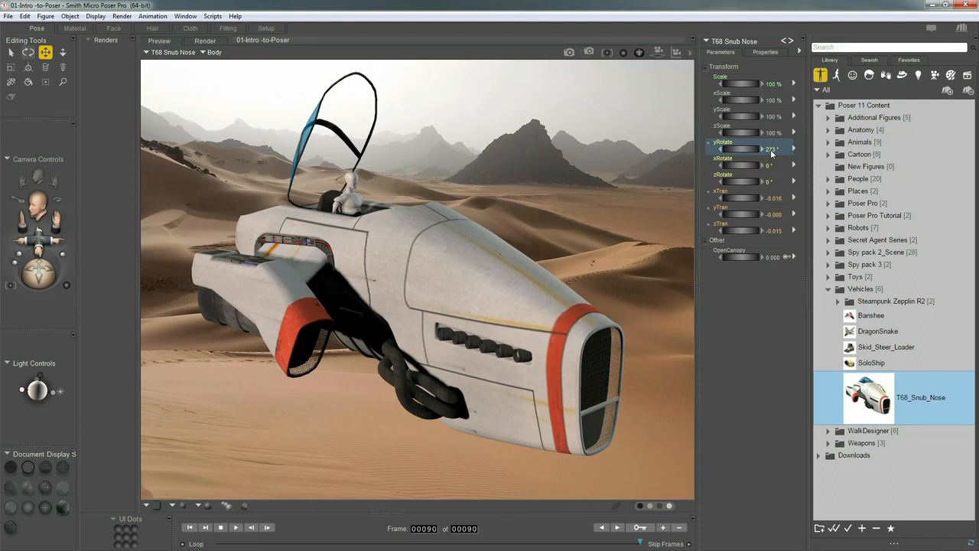
click(770, 150)
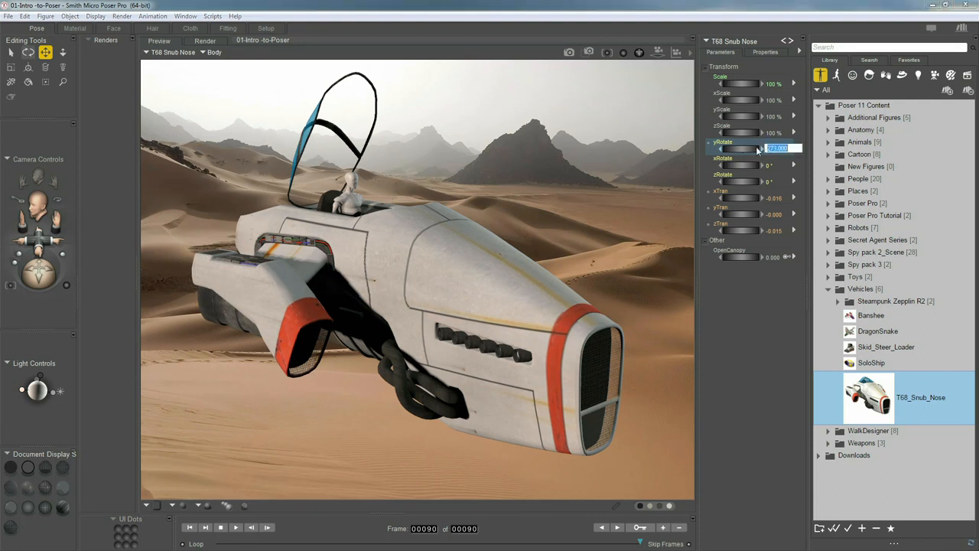
text(270)
key(Return)
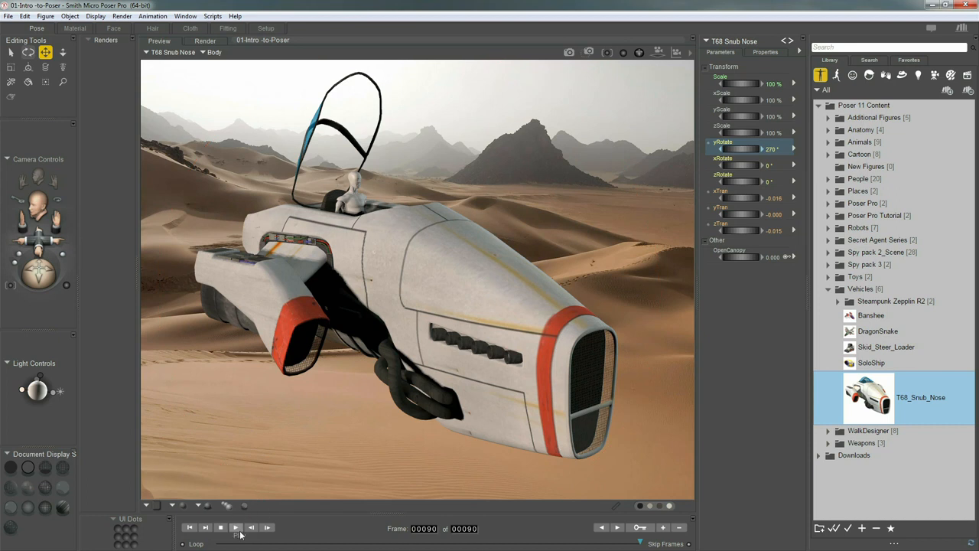
- Play the ship animation from the first frame
click(188, 528)
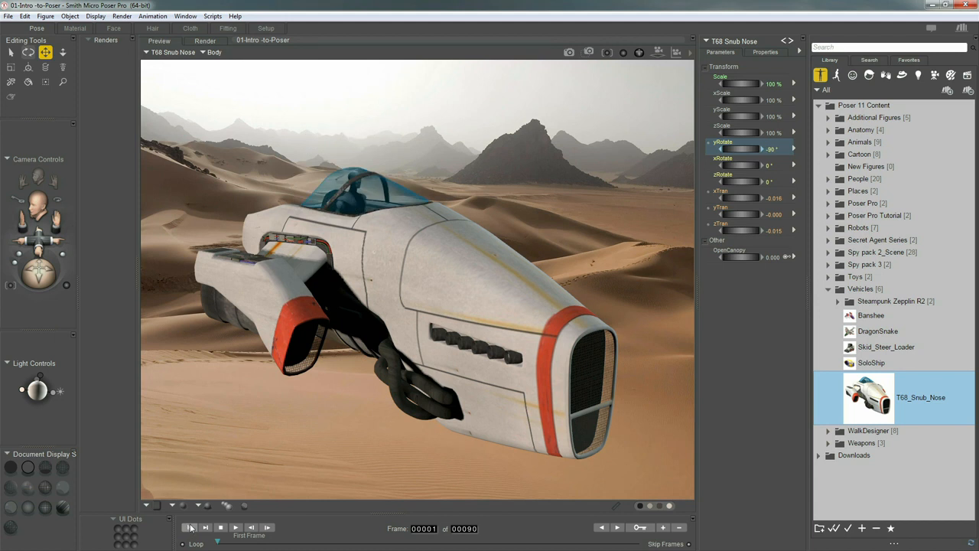
click(236, 527)
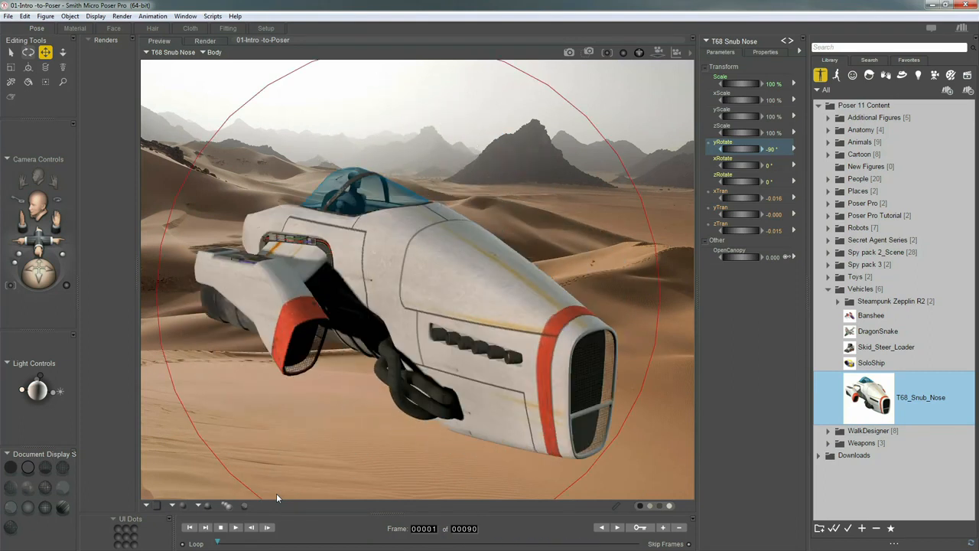
- Render the last frame of the animation, frame 90
click(205, 528)
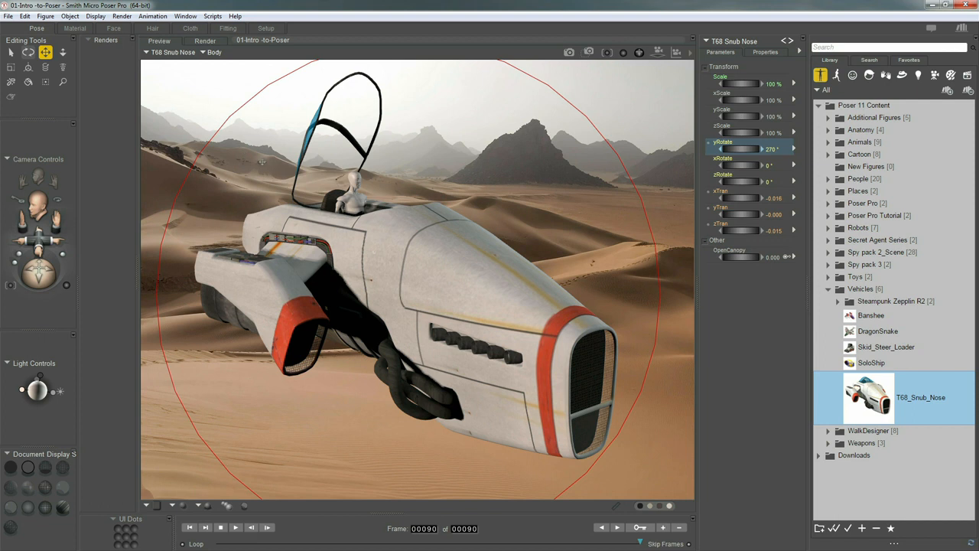
click(123, 17)
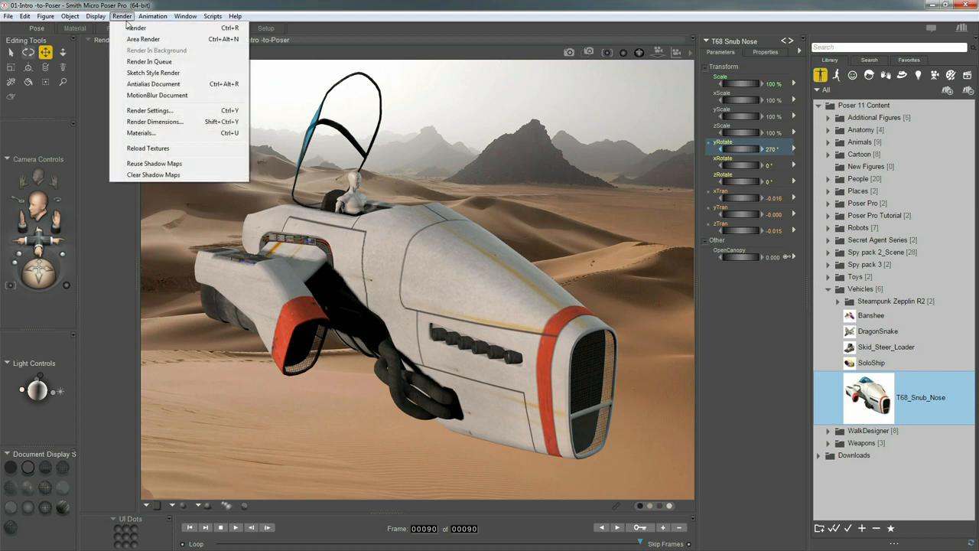
click(197, 29)
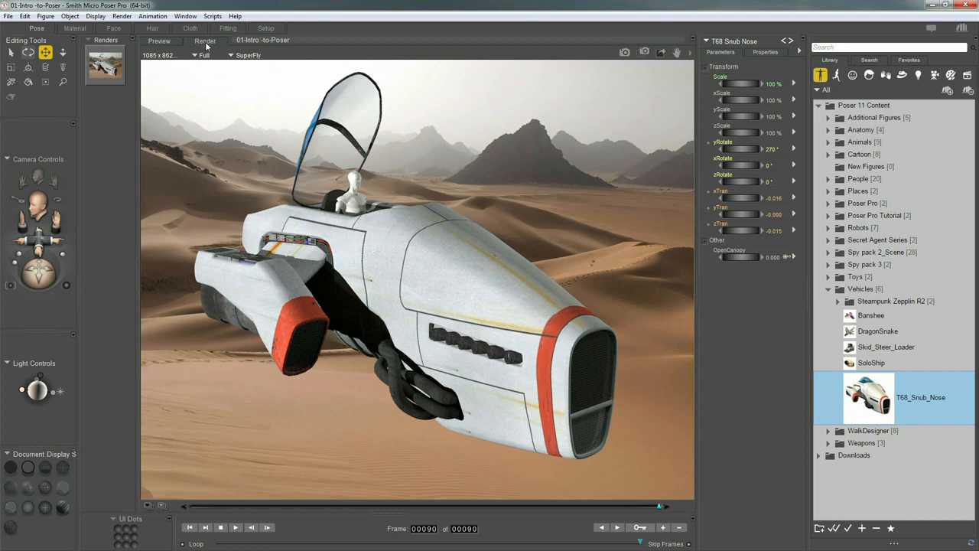
- Compare the finished render of frame 90 with the preview of the scene, and reopen the stored render
click(167, 44)
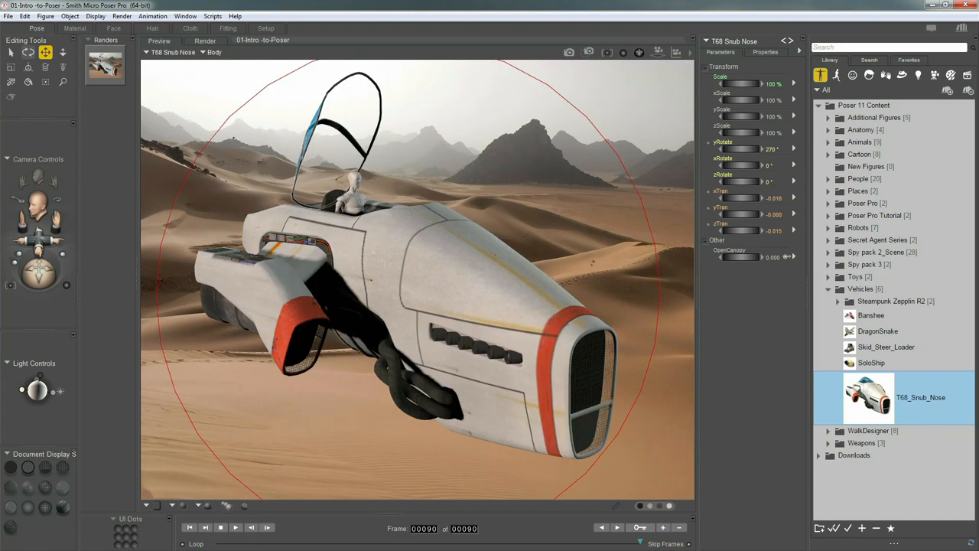
click(204, 42)
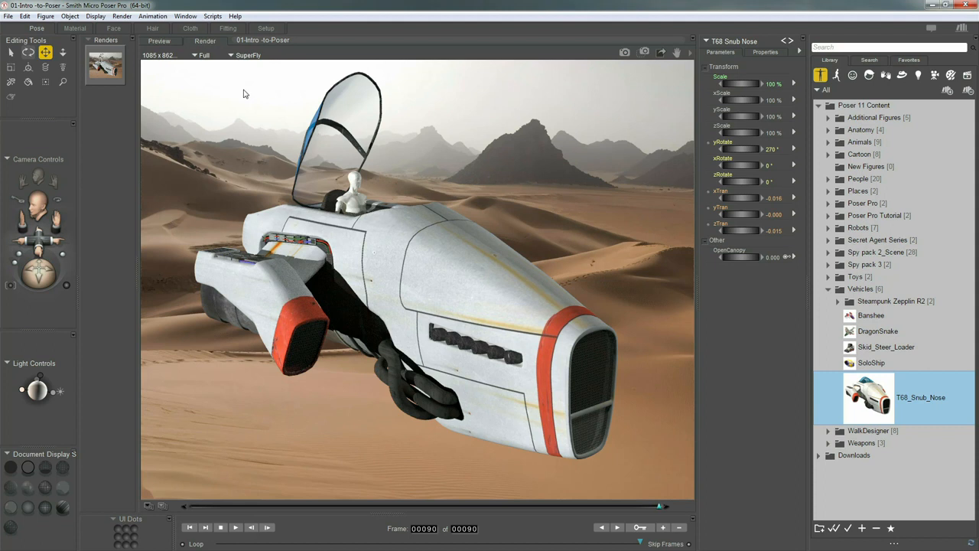
click(167, 43)
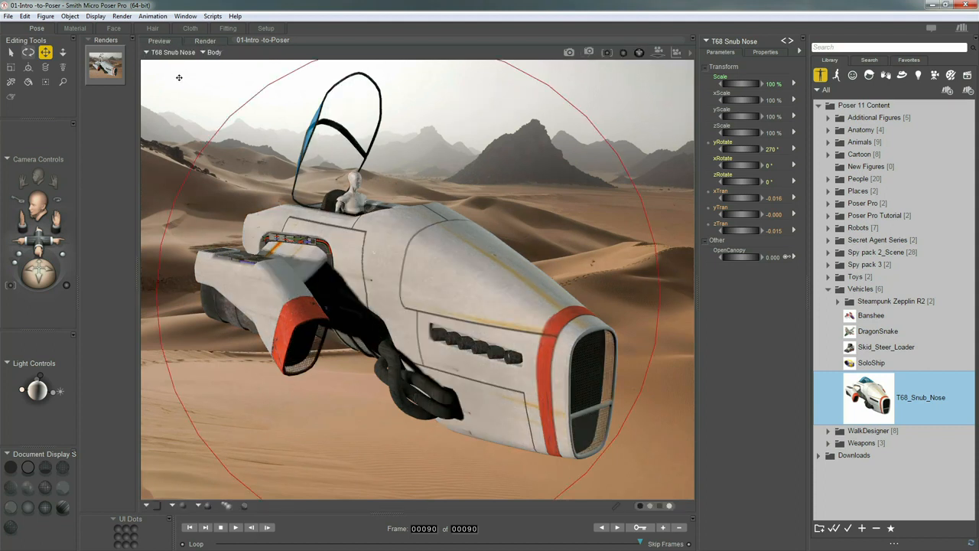
click(108, 68)
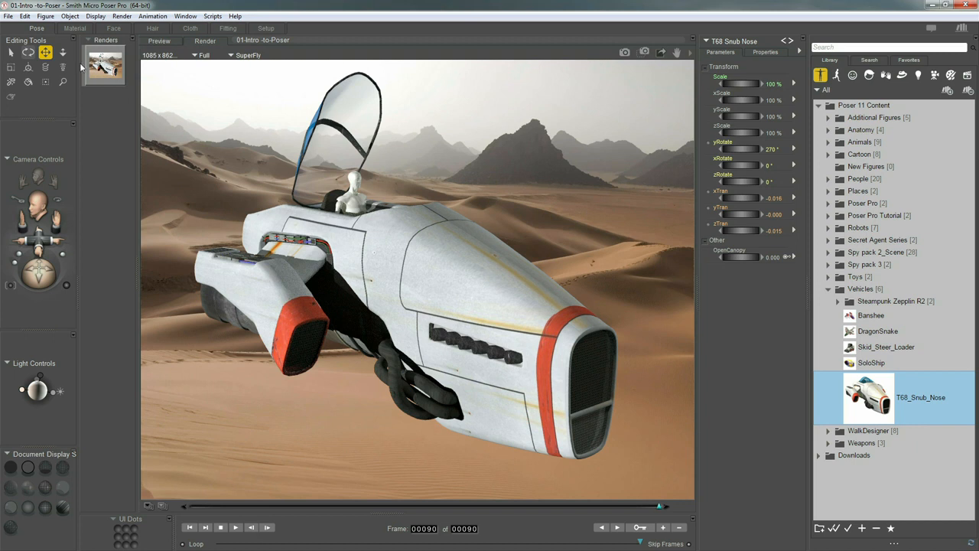
- Review the export options and the image file types offered for the stored render, closing the export without saving
click(7, 16)
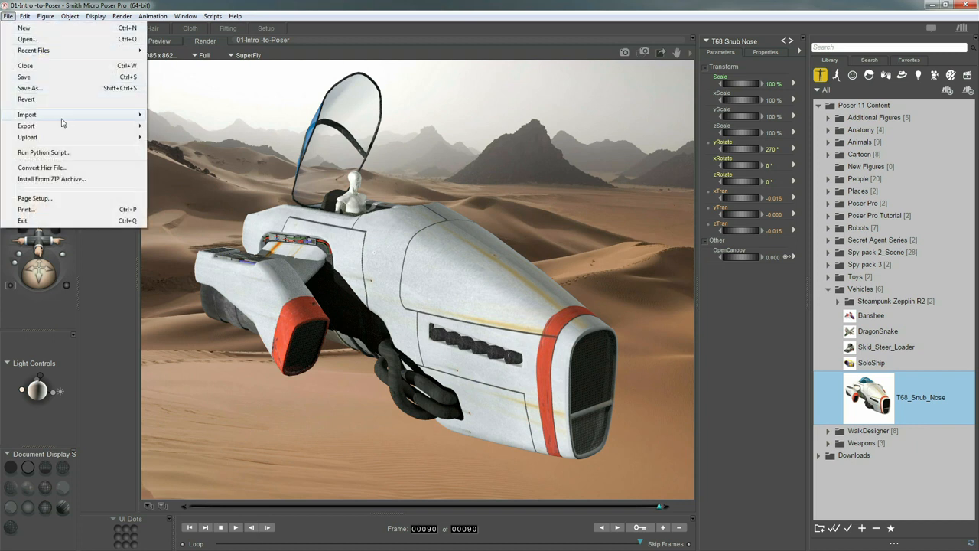
mouse_move(77, 126)
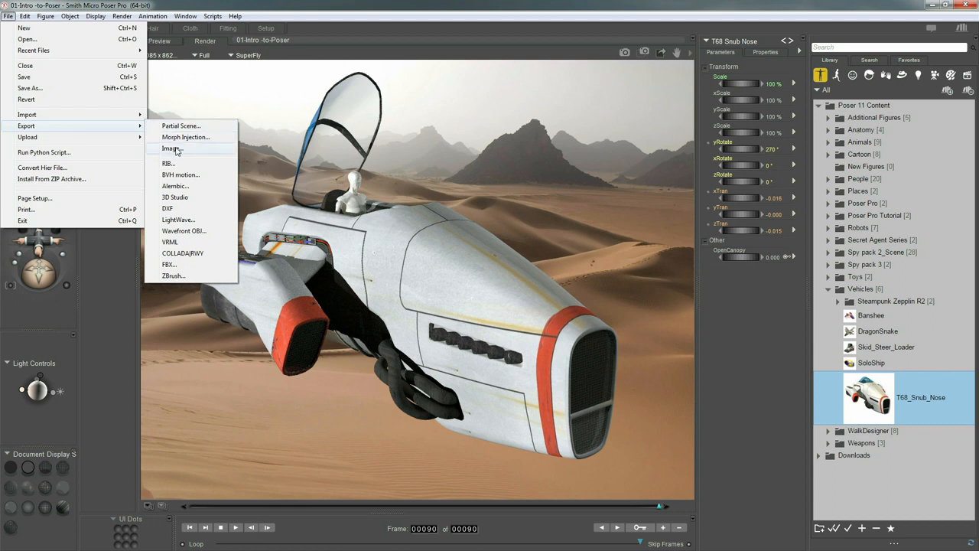
click(298, 63)
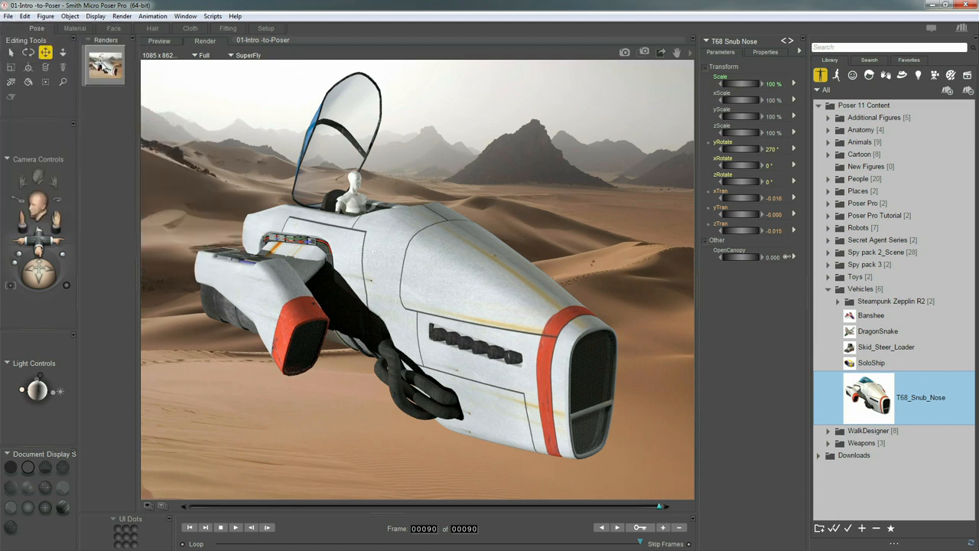
right_click(107, 65)
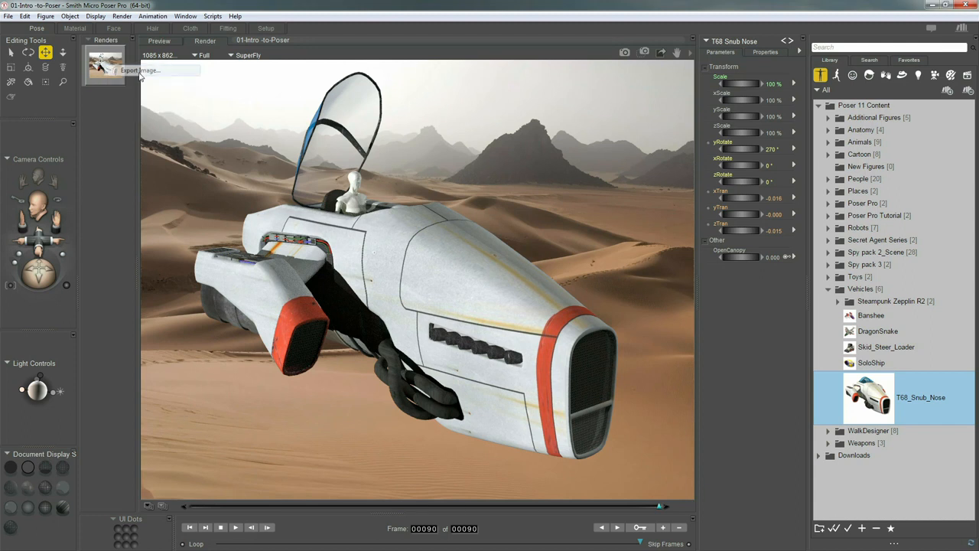
click(140, 71)
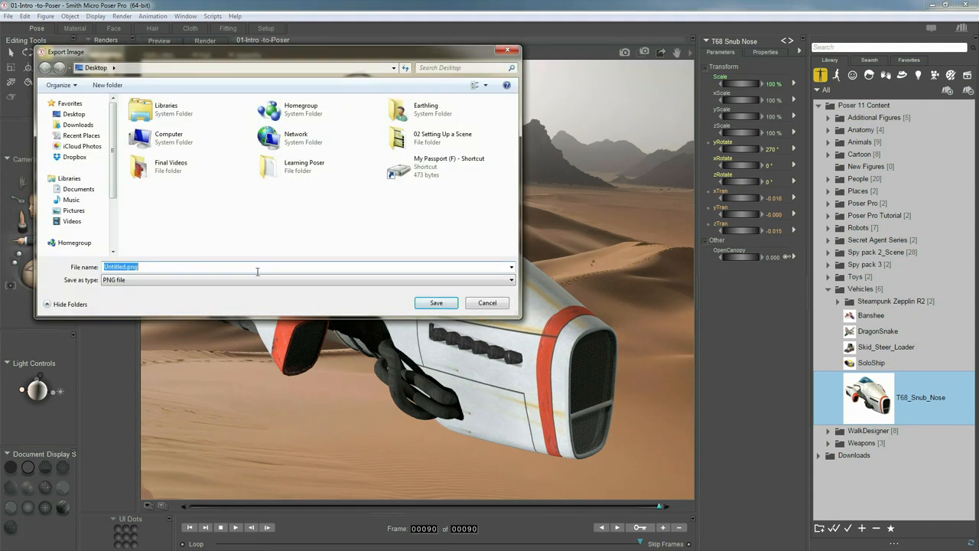
click(232, 283)
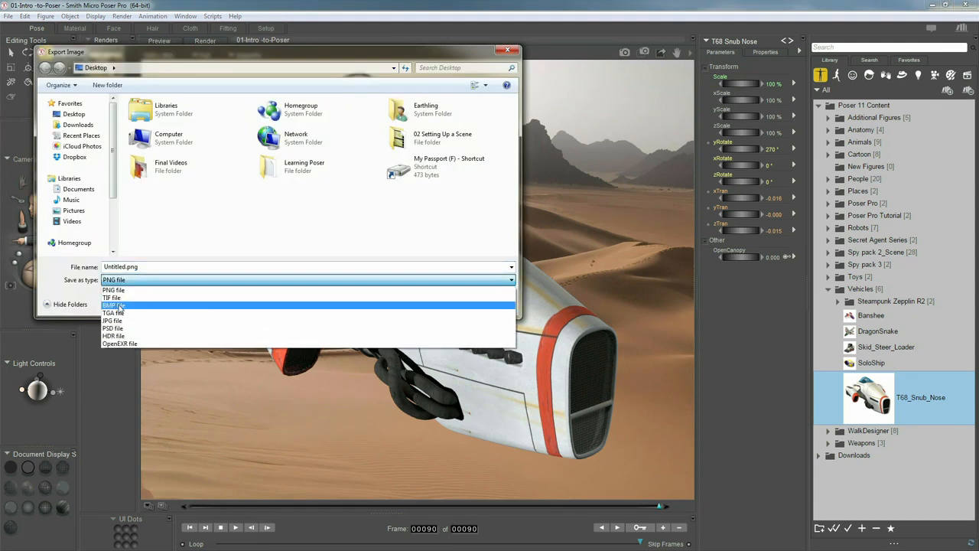
click(280, 260)
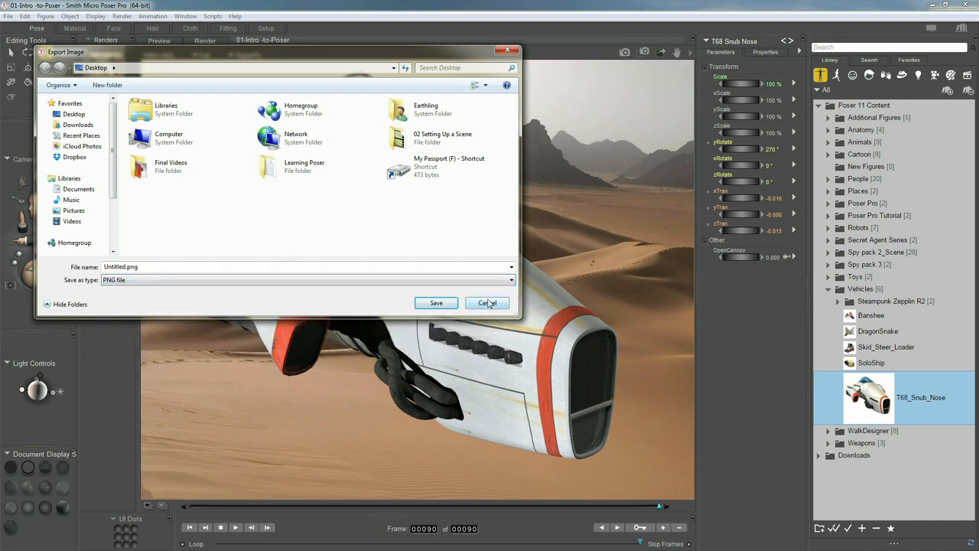
click(488, 303)
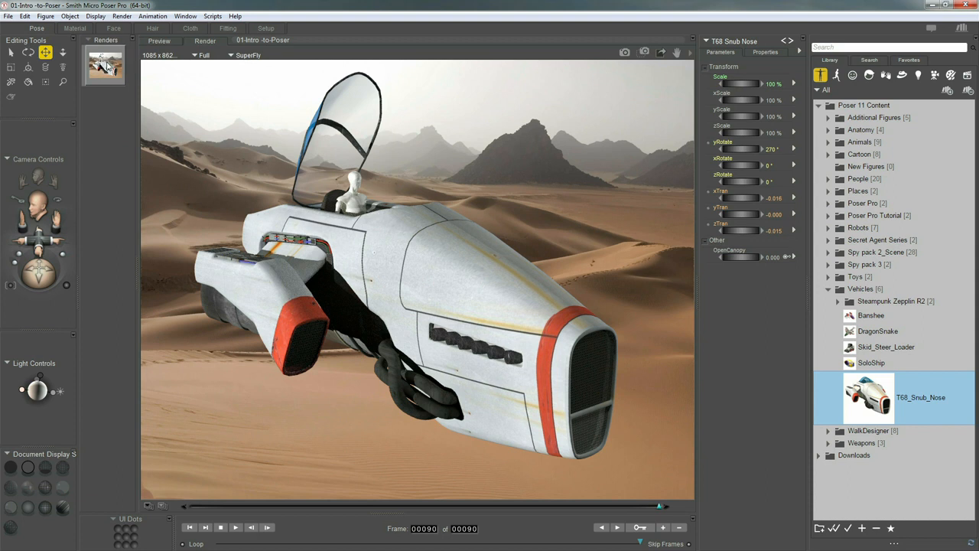
- Review the other actions offered for the stored render, such as uploading, and return to the scene preview
right_click(109, 67)
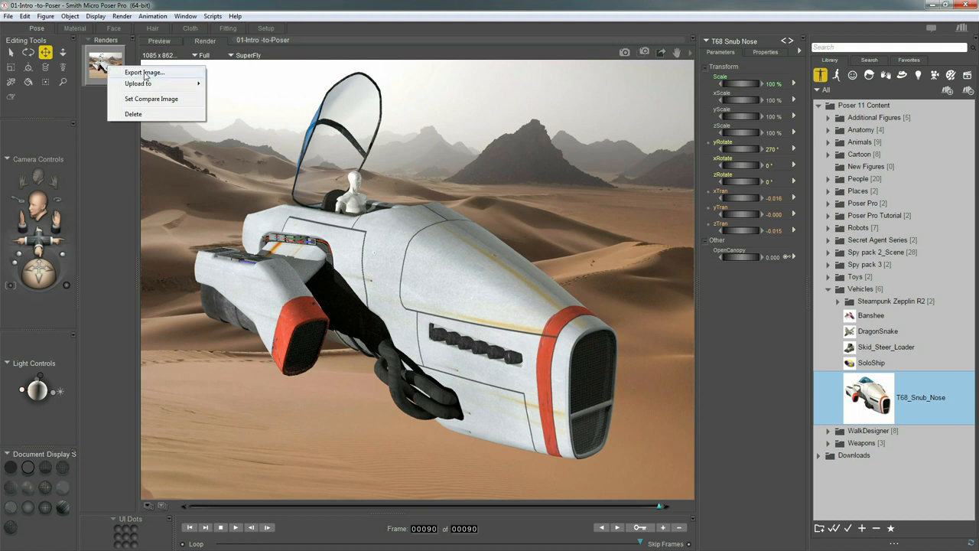
mouse_move(153, 85)
click(285, 51)
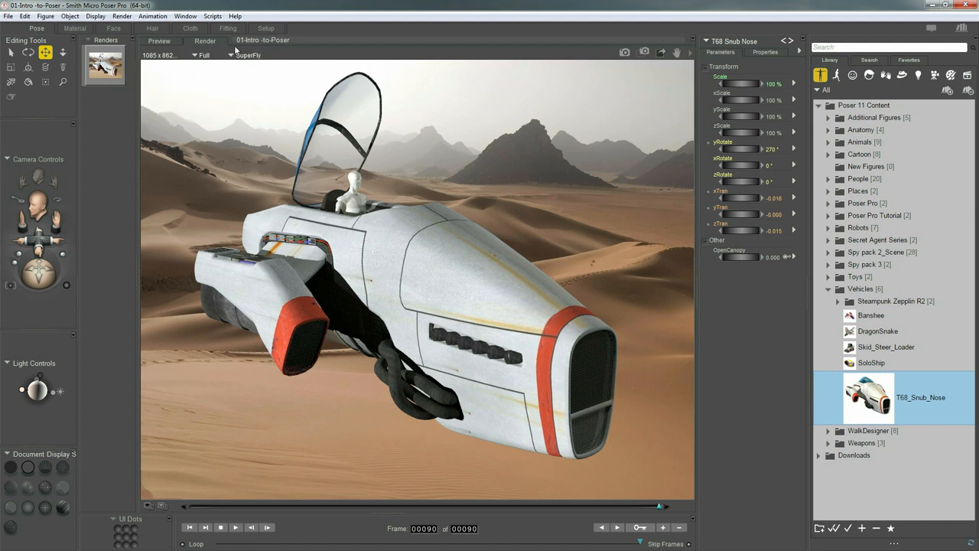
click(172, 42)
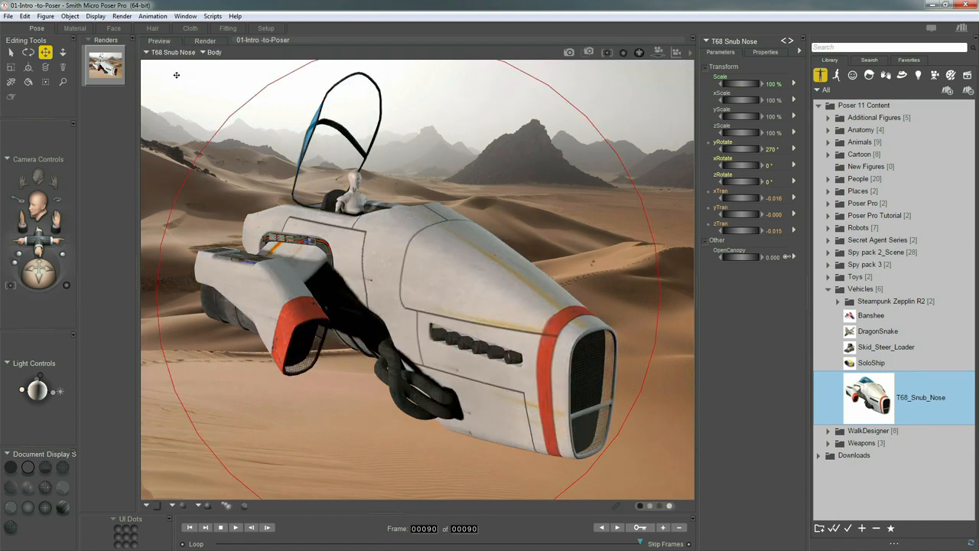